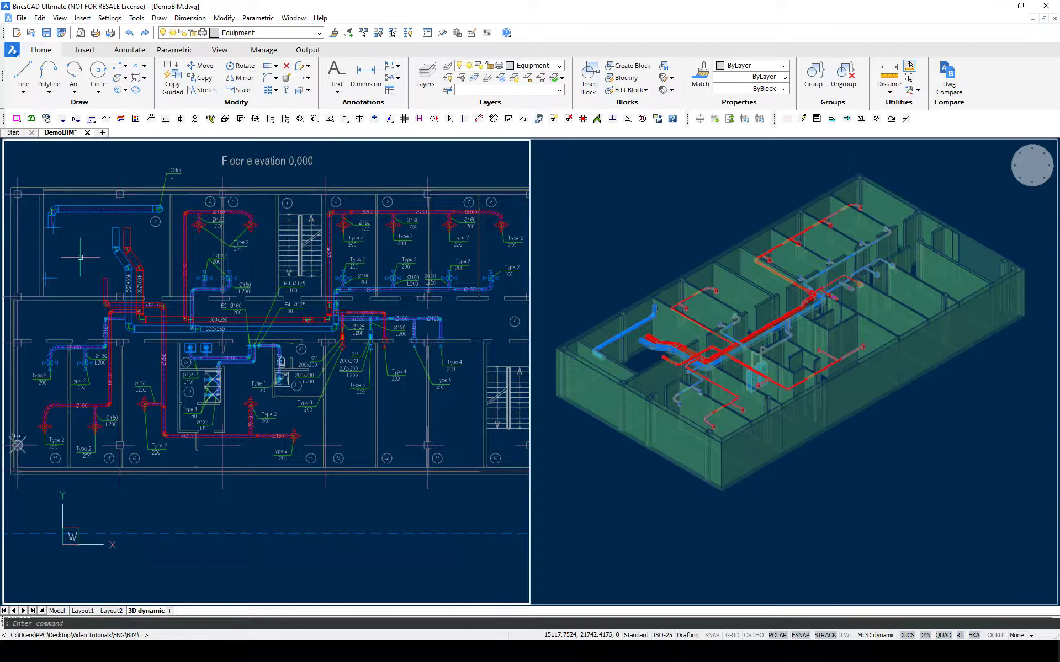
- Create a new custom object that uses a 3D image from the catalog and open the catalog import
scroll(249, 338, "up", 3)
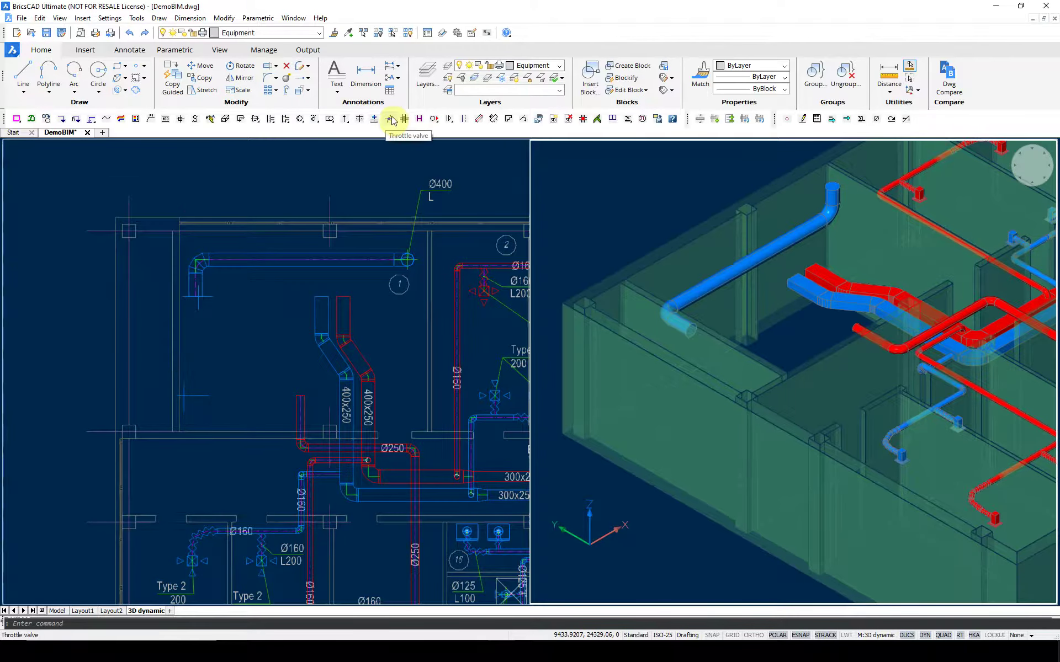
left_click_drag(390, 123, 389, 206)
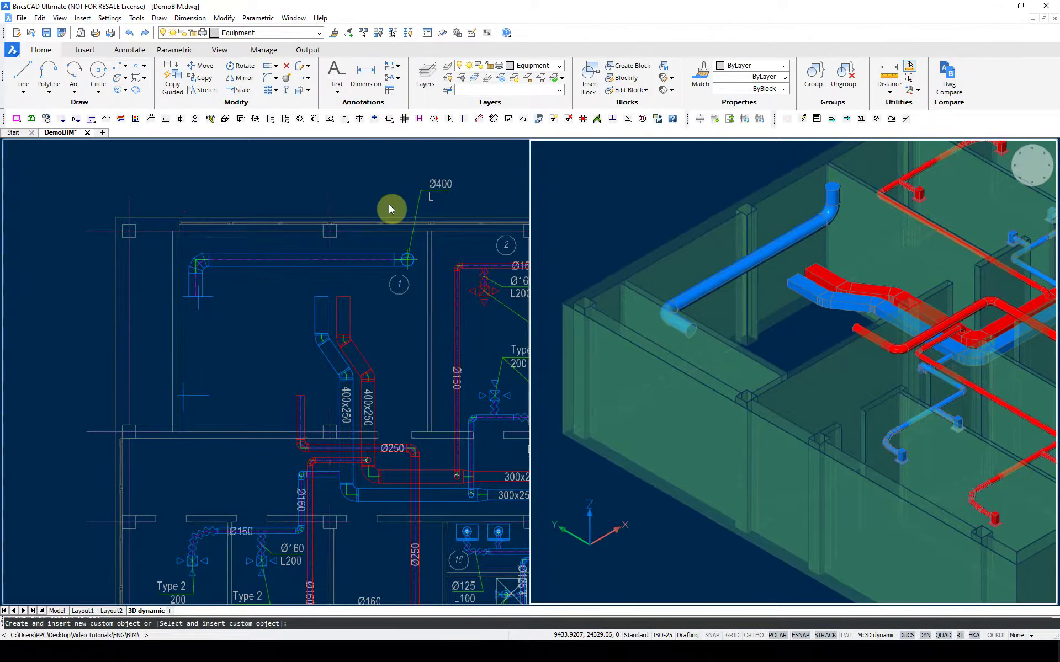
key("Return")
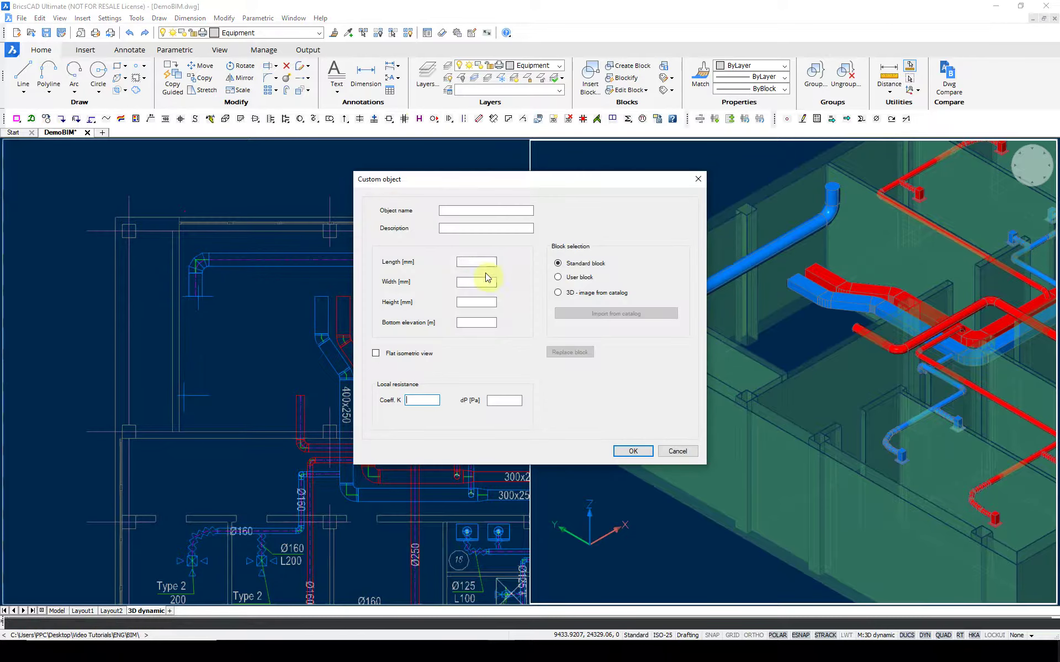
left_click(557, 293)
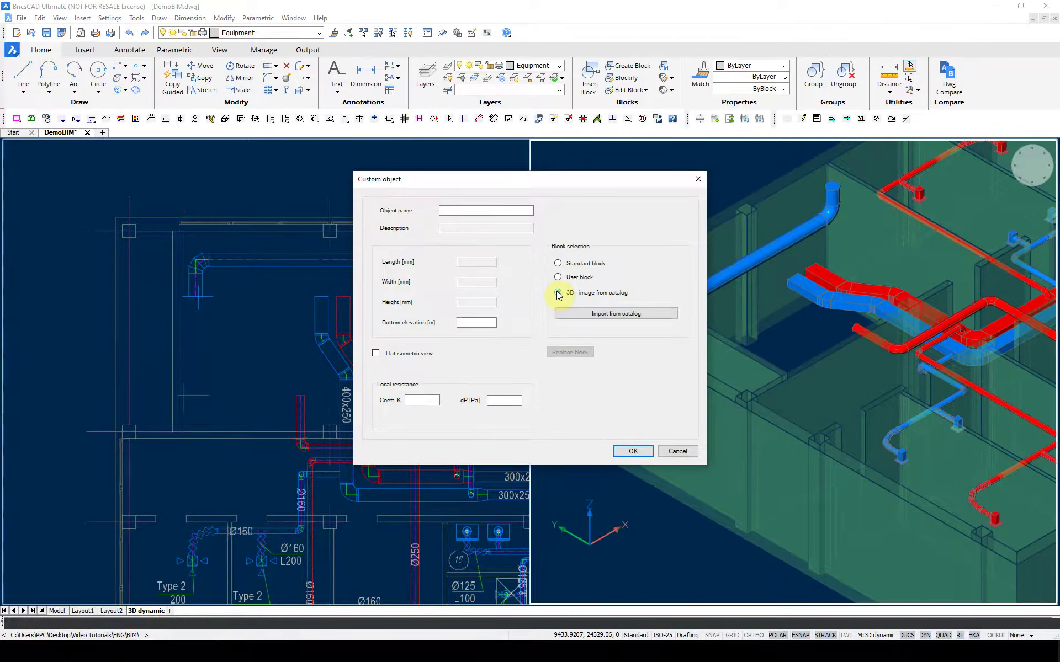
left_click(593, 314)
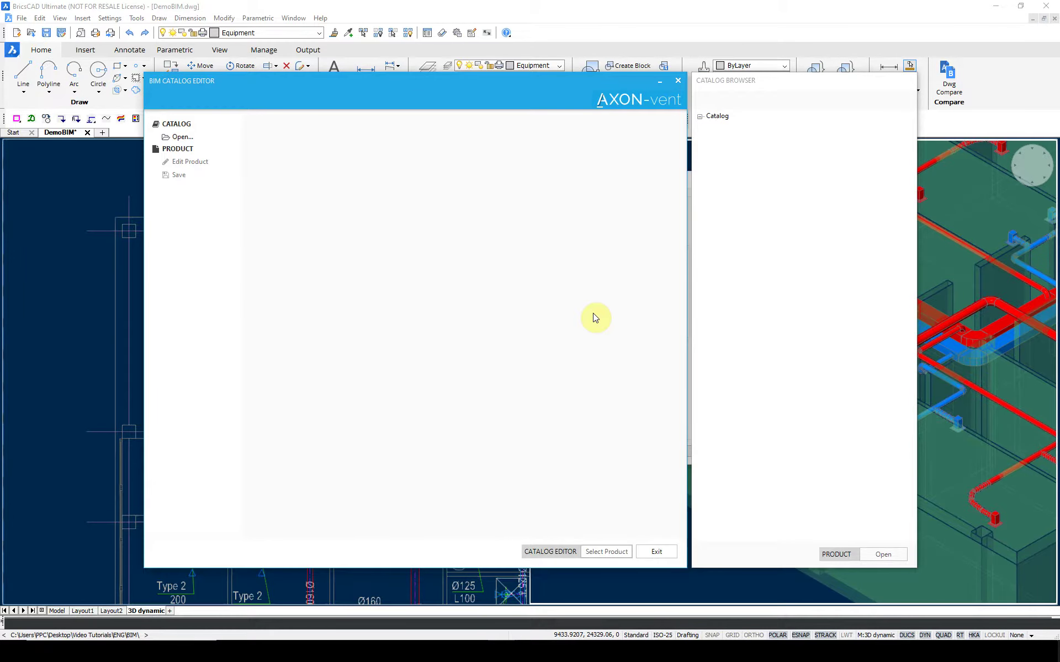
- Load the AHU Polaris 30.abc catalog file from the Mechanical Equipment folder
left_click(178, 137)
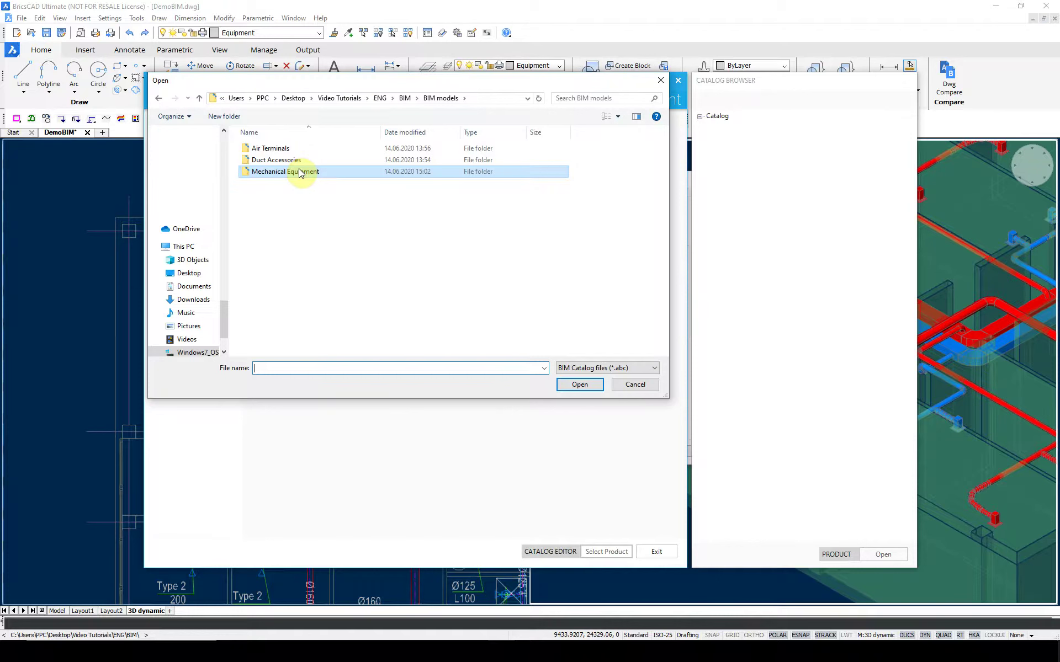
double_click(301, 172)
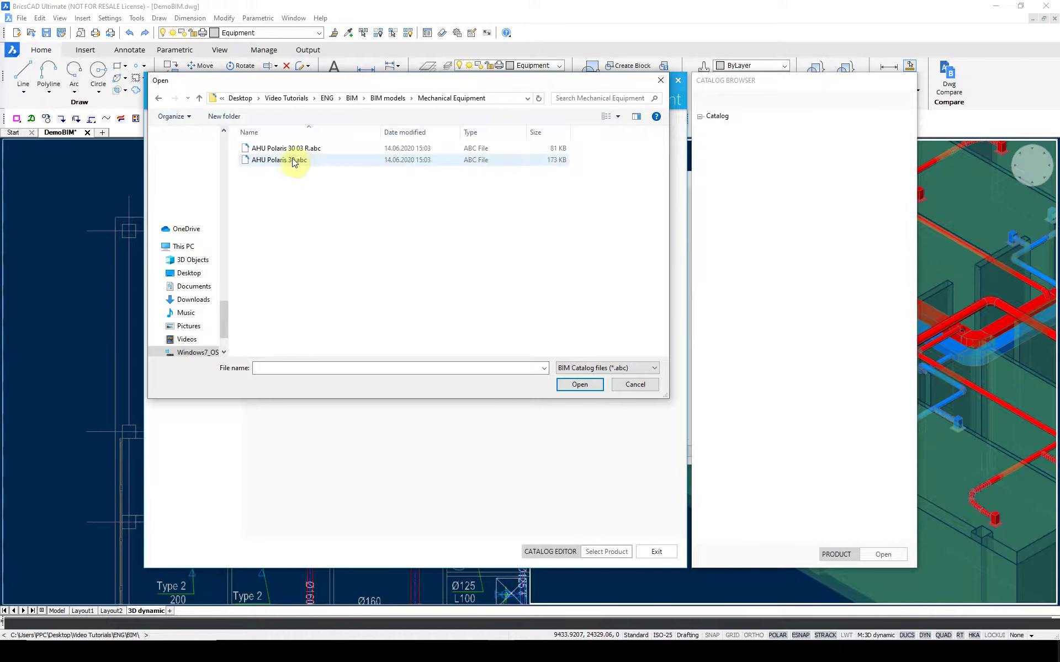
left_click(296, 160)
left_click(580, 384)
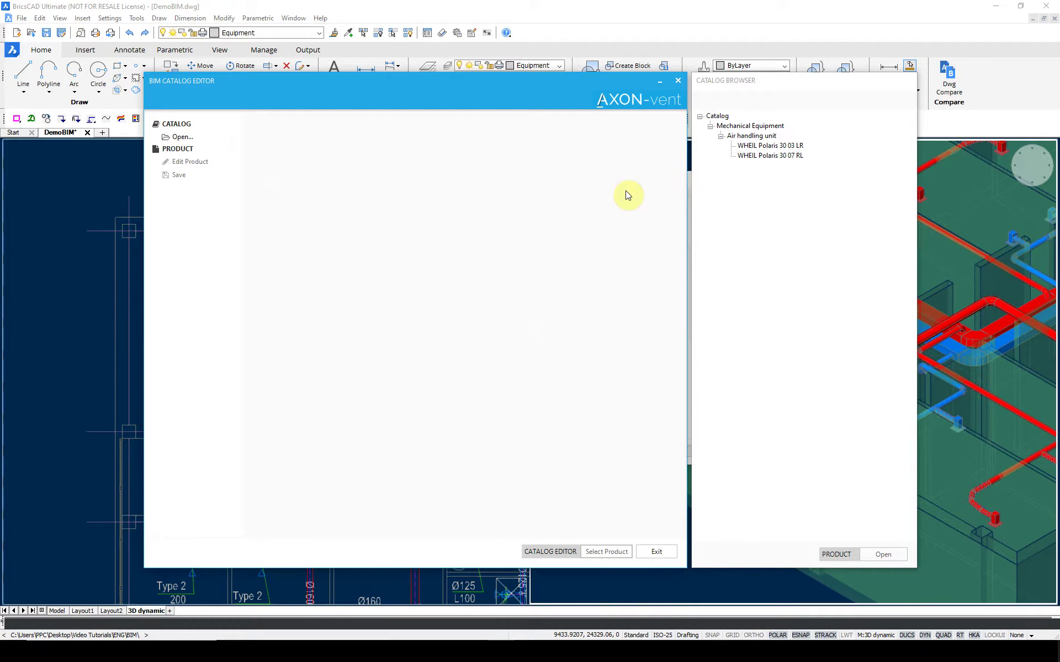
- Preview the image of the WHEIL Polaris 30 03 LR air handling unit and select that product for import
double_click(761, 146)
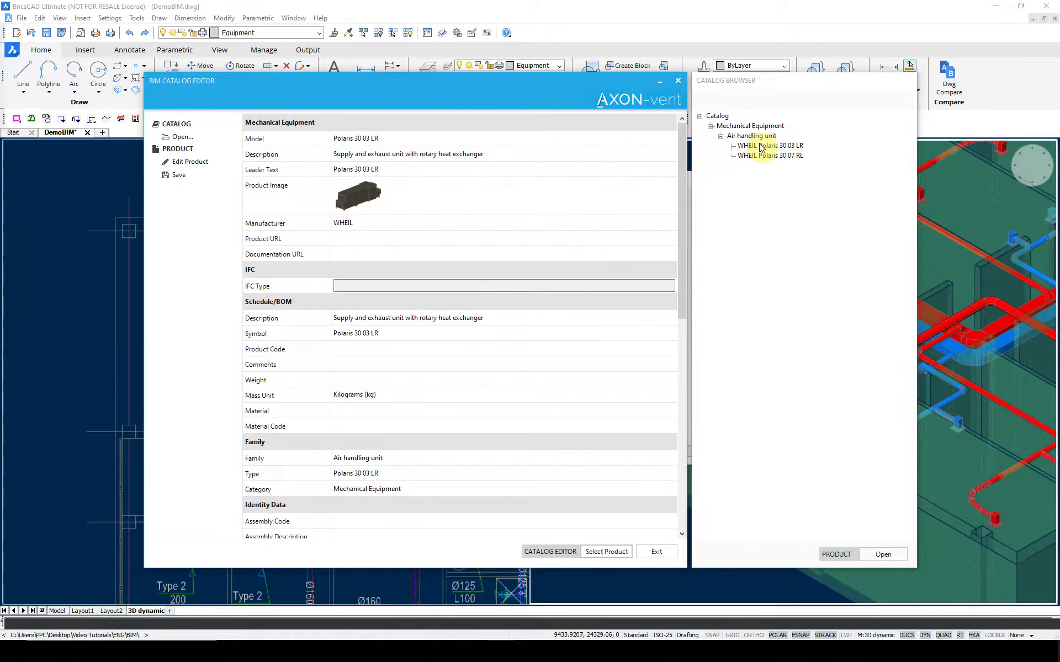
left_click(364, 199)
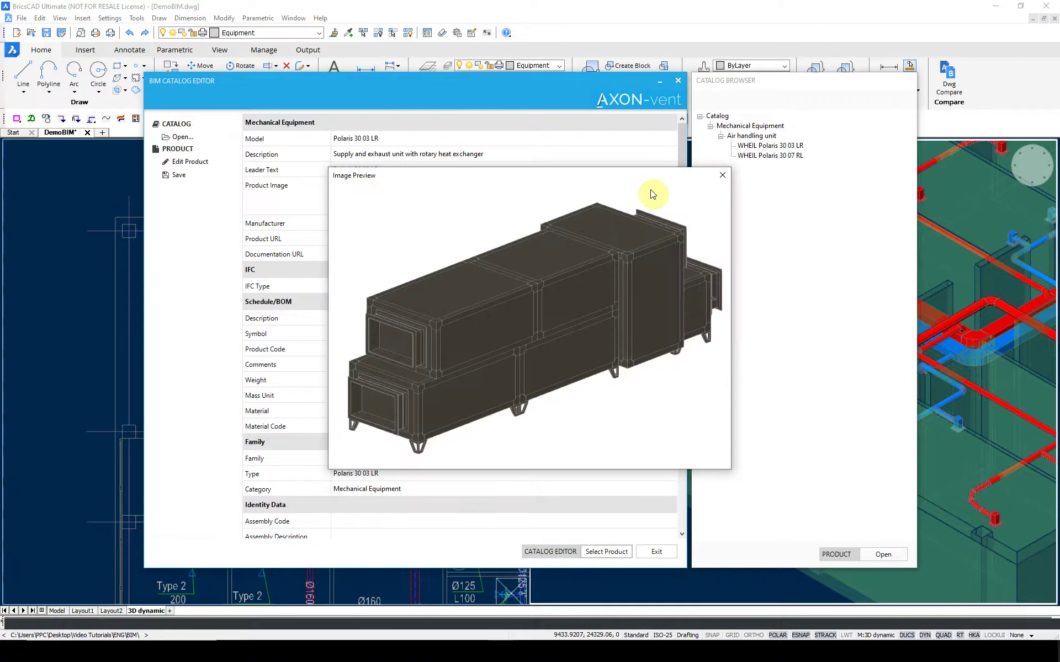
left_click(722, 176)
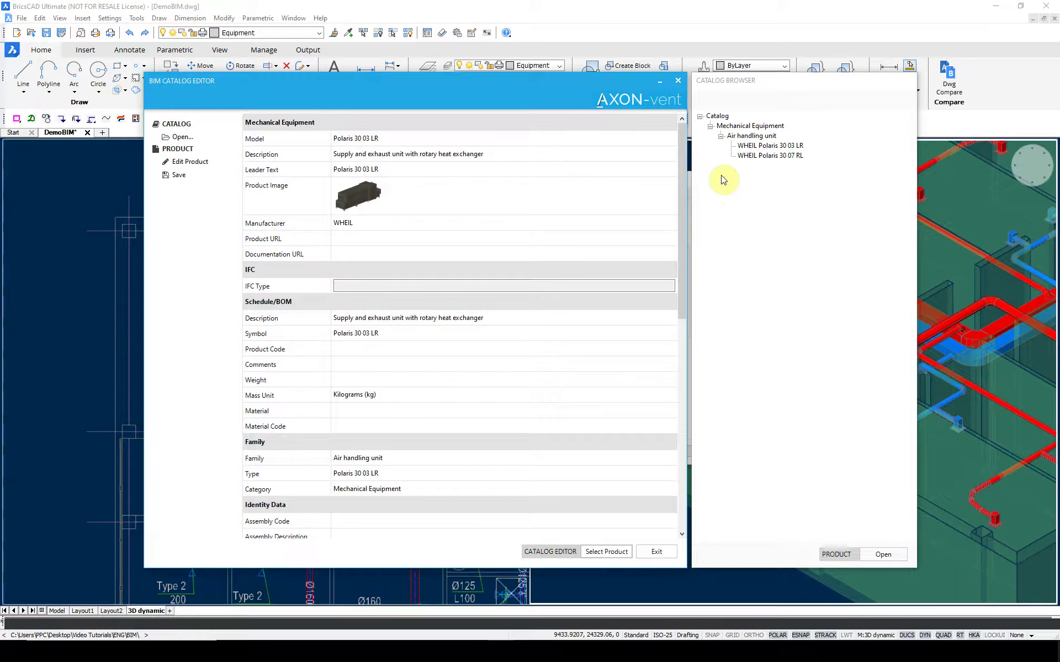
left_click(616, 552)
- Name the custom object SE2, set its bottom elevation to 0 m, and accept the settings
left_click_drag(462, 205, 439, 210)
type("SE2")
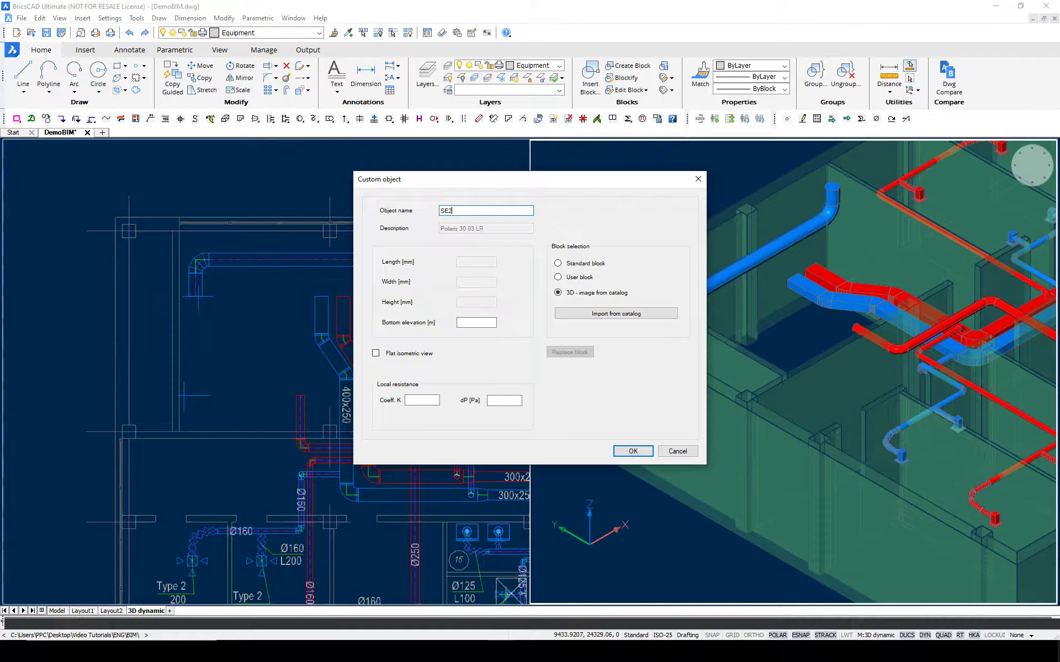
left_click(474, 325)
type("0")
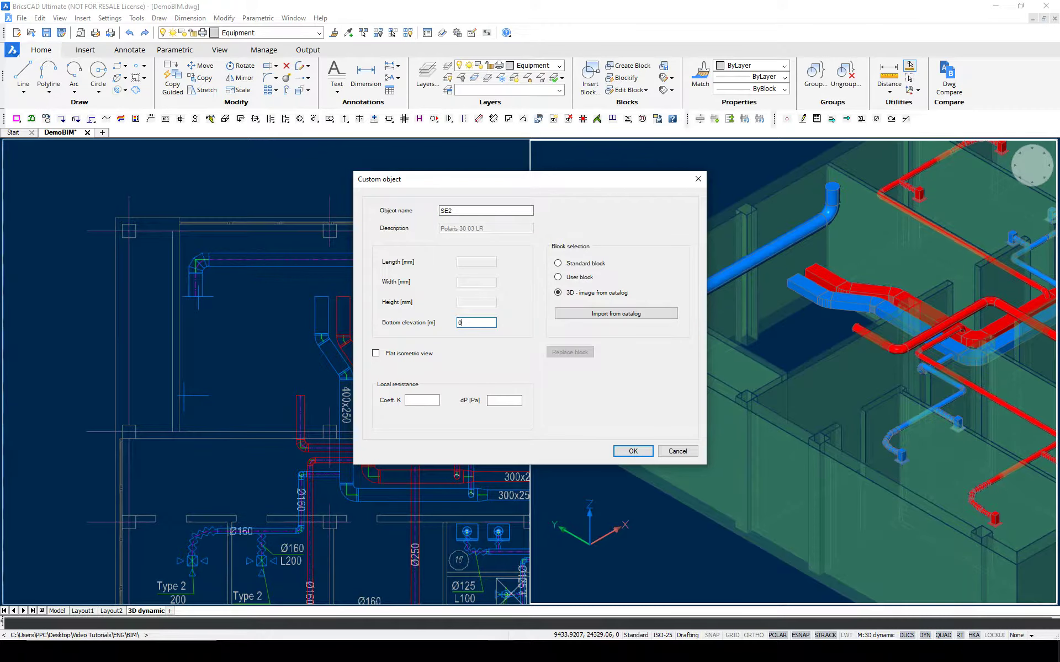
left_click(627, 452)
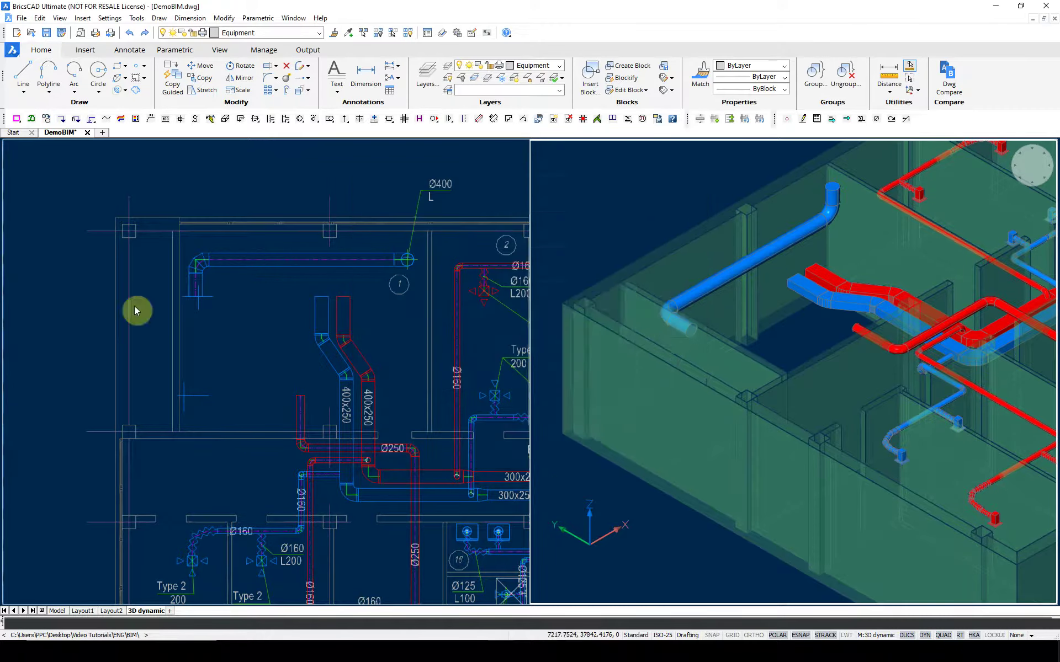
- Place the SE2 unit horizontally in room 1 below the round blue duct, with its leader label beneath the unit
scroll(160, 254, "up", 4)
left_click(240, 341)
left_click(293, 341)
left_click(291, 420)
- Draw ducts from both connections at the SE2 unit's left end, the first one 780 mm long to the wall
left_click(226, 119)
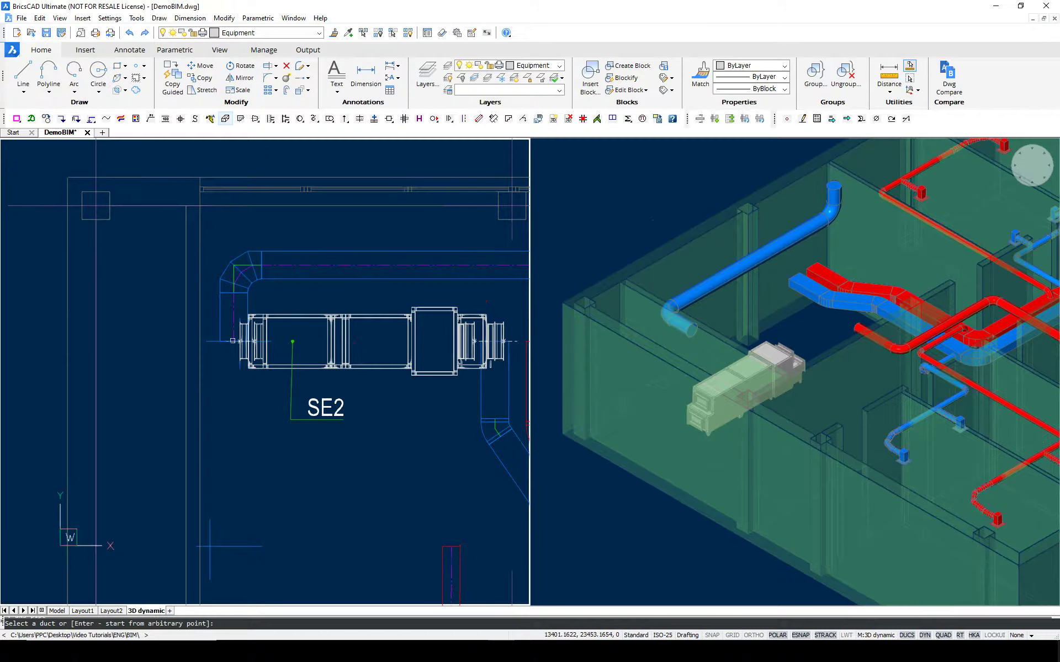
scroll(232, 341, "up", 4)
left_click(250, 345)
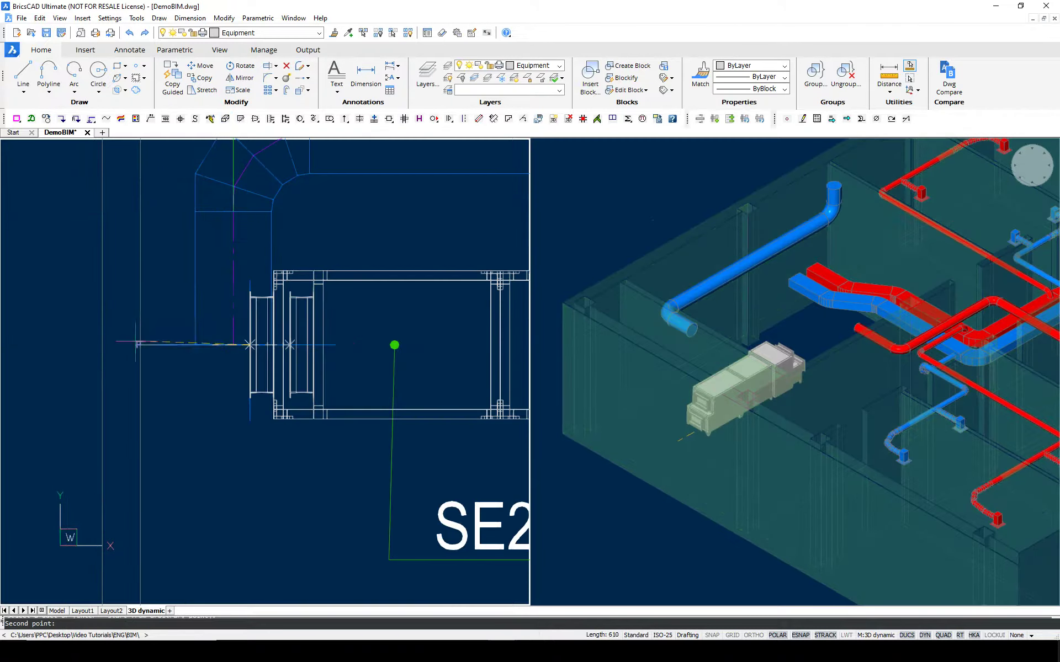
left_click(102, 347)
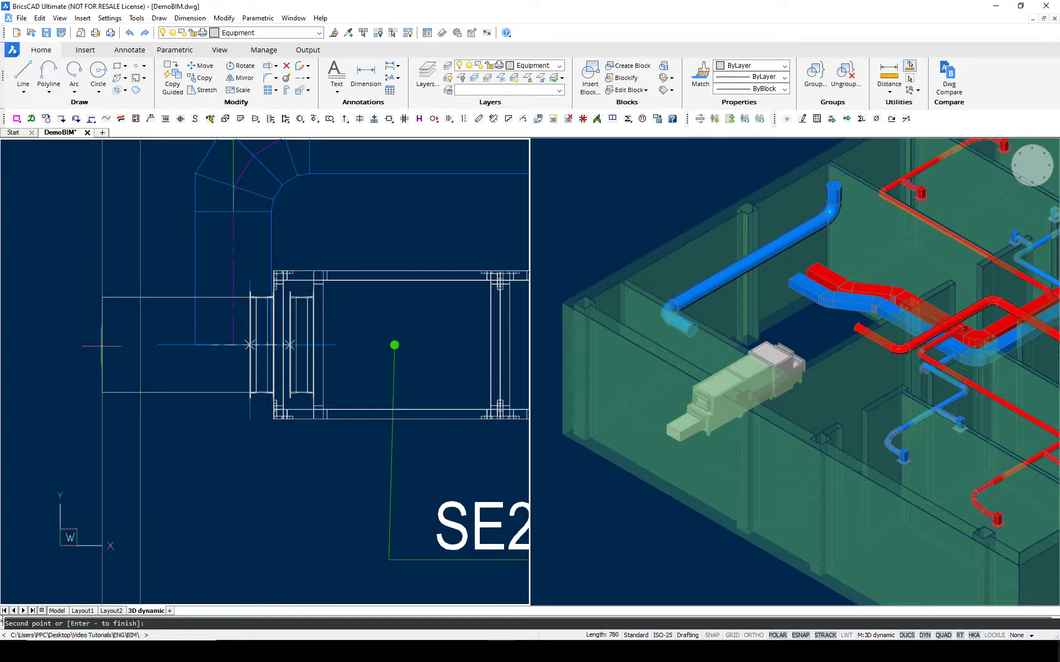
left_click(287, 342)
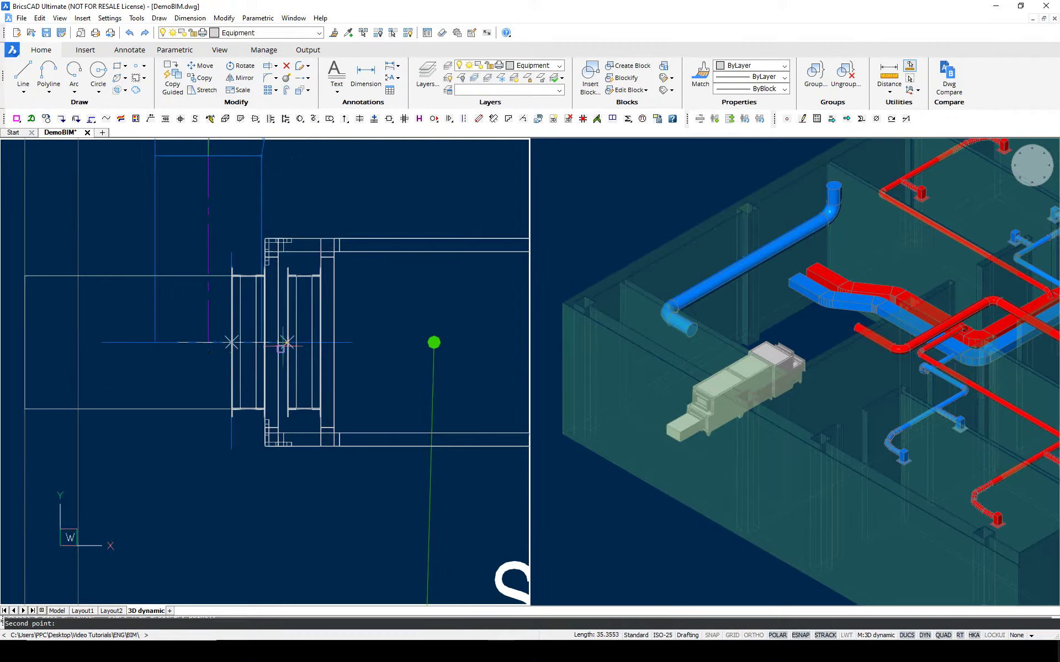
left_click(132, 343)
key("Return")
- Draw two ducts from the connections at the SE2 unit's right end towards the 400x250 ducts
scroll(165, 388, "down", 3)
middle_click_drag(151, 383, 83, 376)
middle_click_drag(512, 363, 459, 343)
key("Return")
left_click(402, 355)
left_click(495, 346)
key("Return")
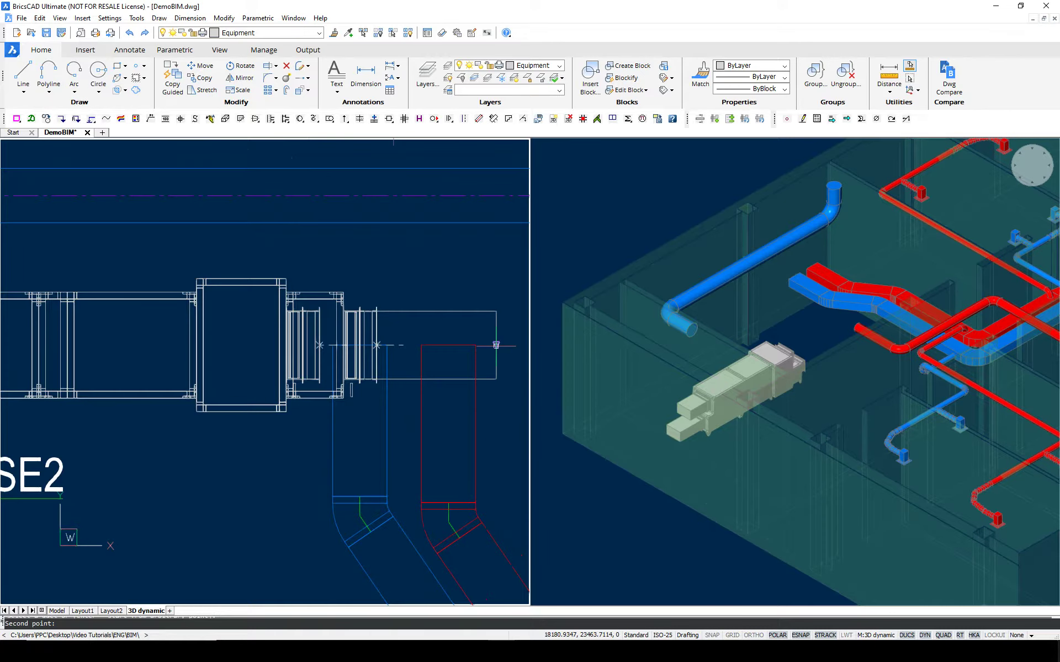
left_click(426, 343)
key("Return")
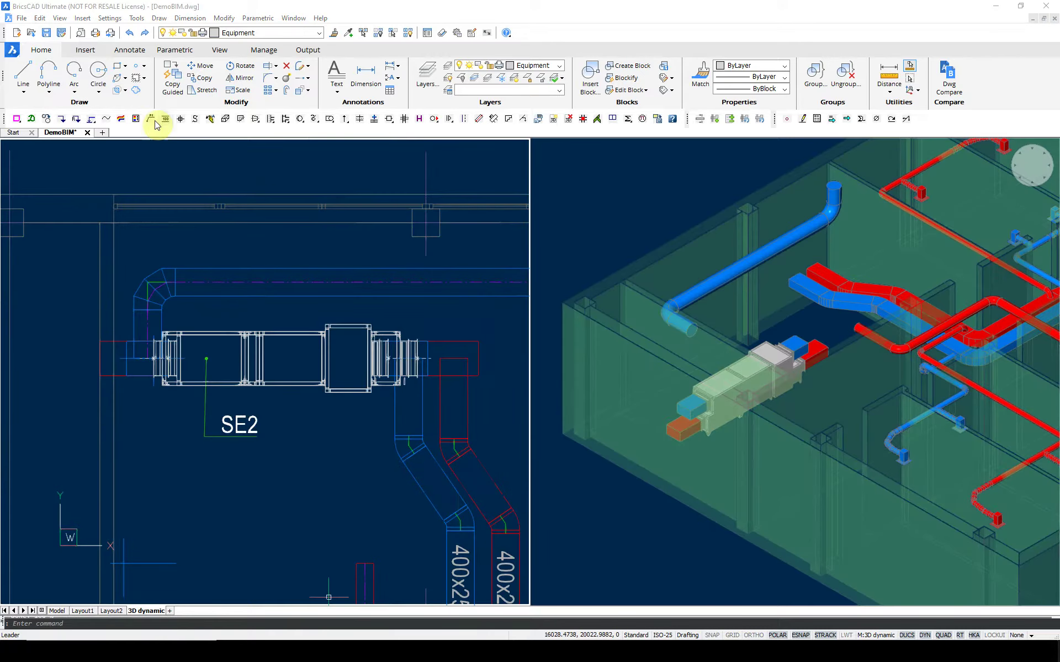
- Add leader labels with size and airflow to the two ducts at the SE2 unit's left end
left_click(152, 119)
left_click(119, 376)
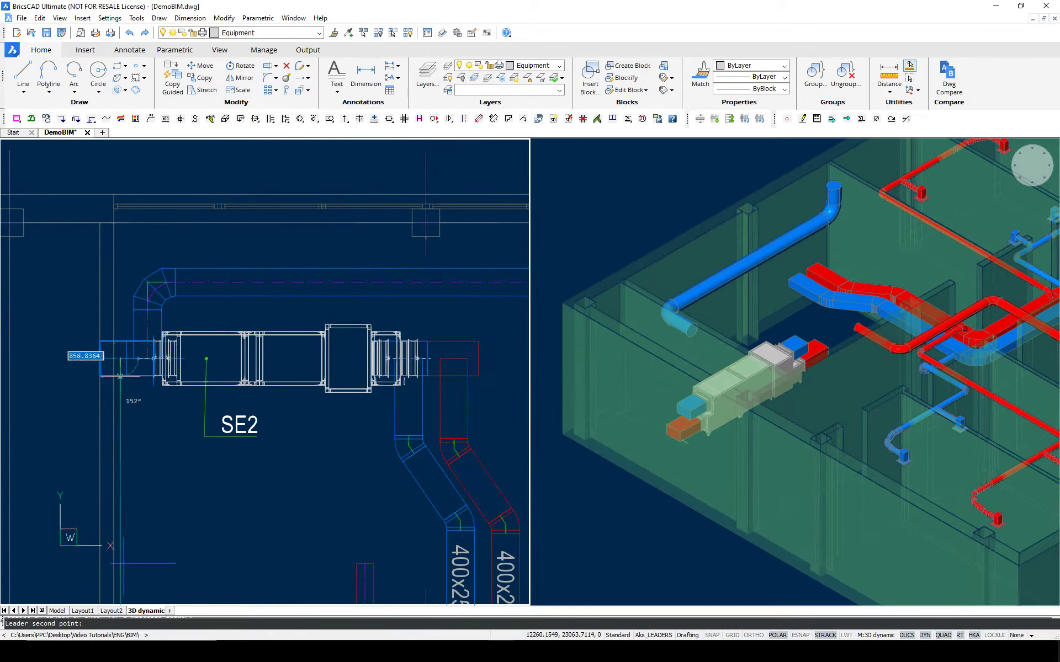
left_click(85, 409)
middle_click_drag(118, 393, 189, 369)
scroll(307, 360, "up", 3)
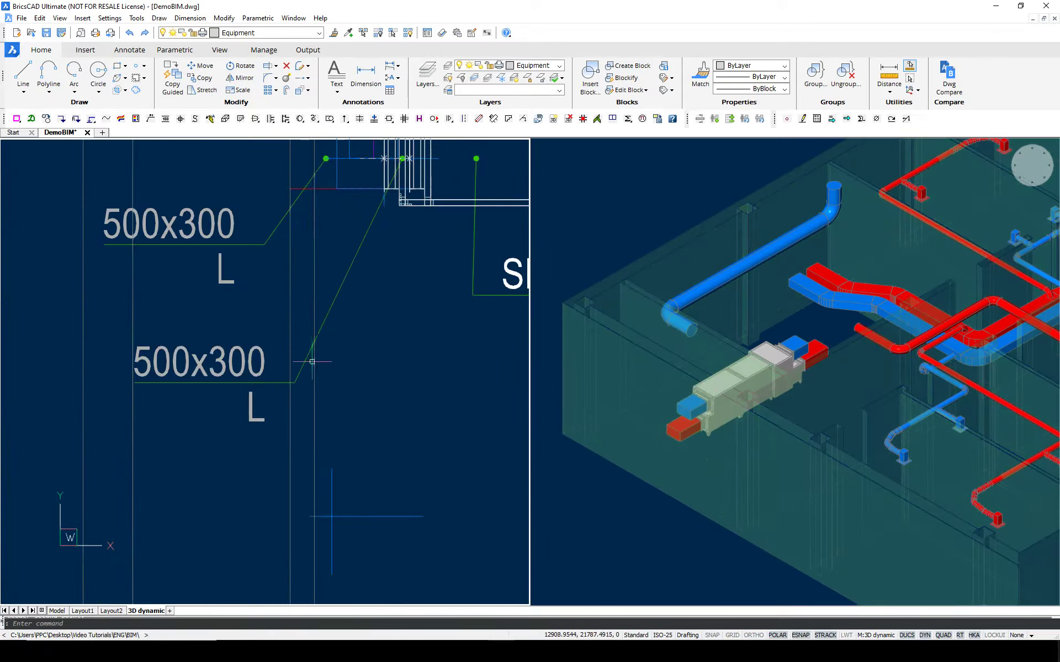
scroll(313, 350, "down", 3)
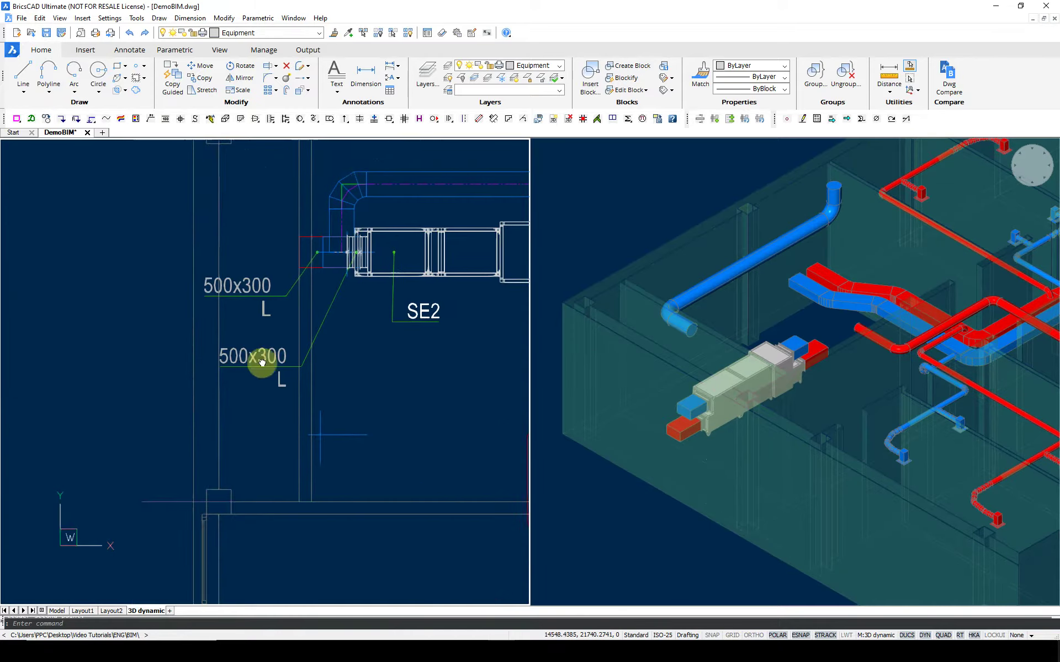
middle_click_drag(260, 362, 40, 391)
- Connect the red and blue 400x250 ducts to the SE2 unit's right-end ducts with vertical ducts
left_click_drag(330, 119, 335, 155)
left_click(409, 287)
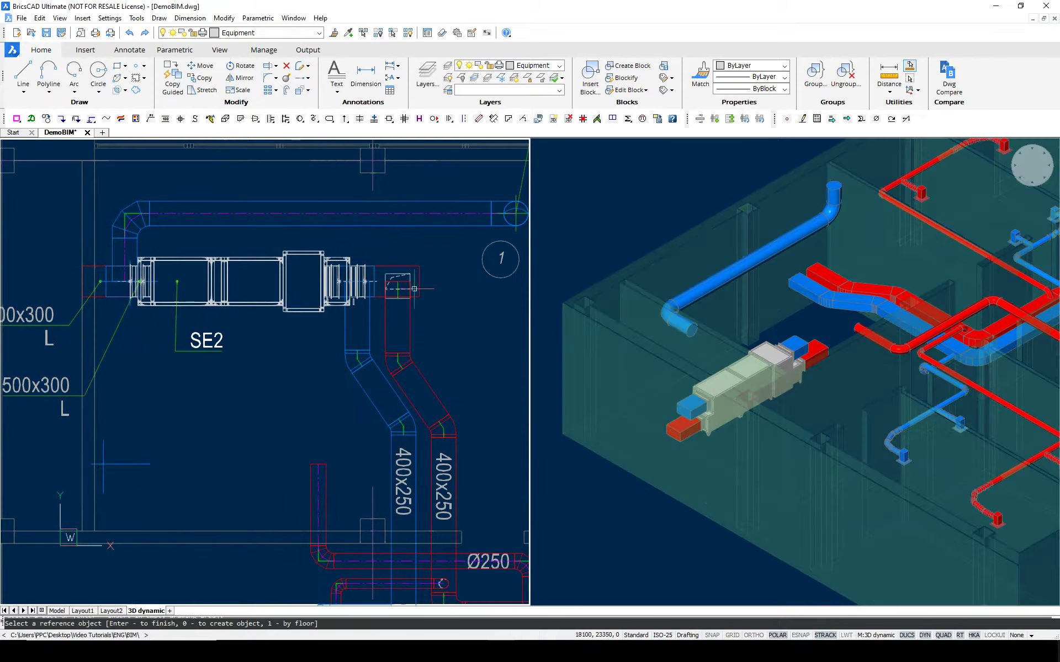
left_click(419, 288)
key("Return")
scroll(369, 287, "up", 2)
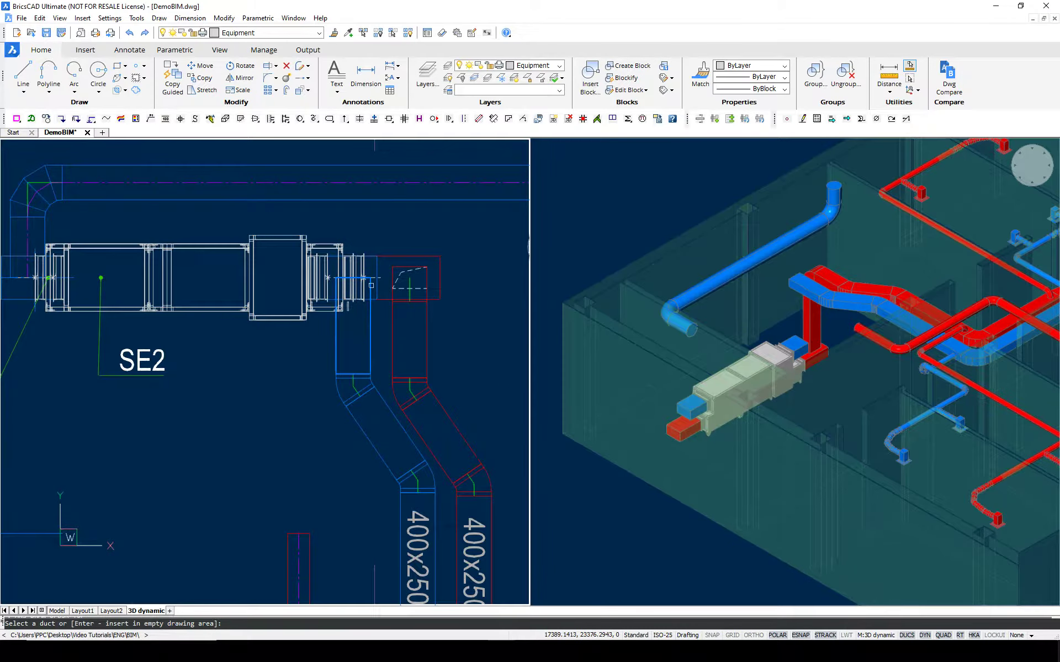
left_click(371, 286)
- Connect the round blue duct down to the upper duct at the SE2 unit's left end with a vertical duct
middle_click_drag(175, 284, 293, 293)
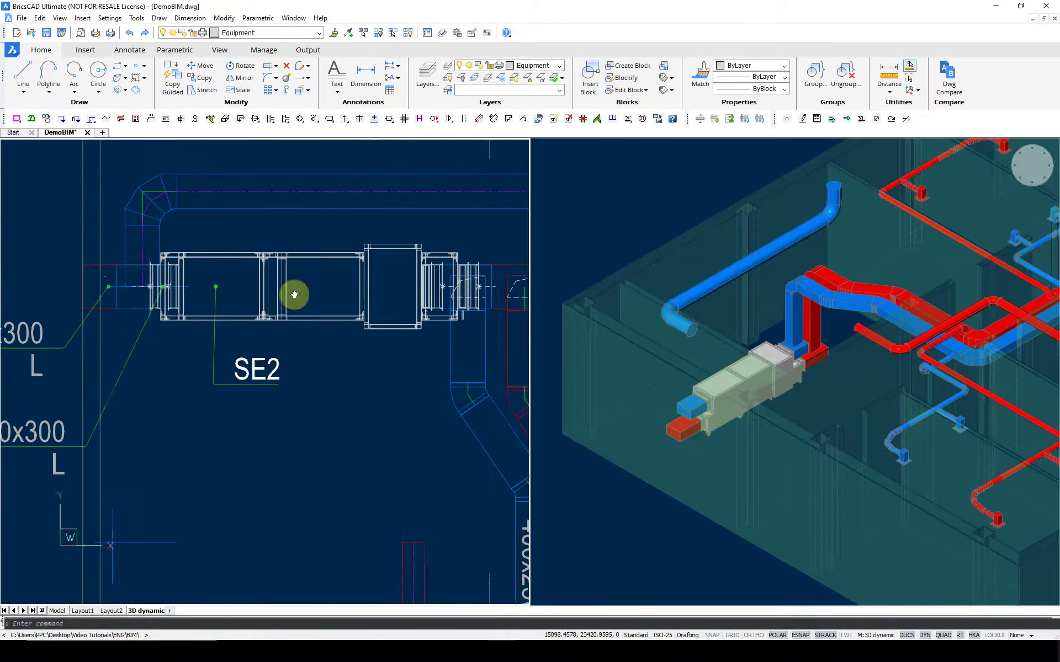
left_click(131, 278)
key("Return")
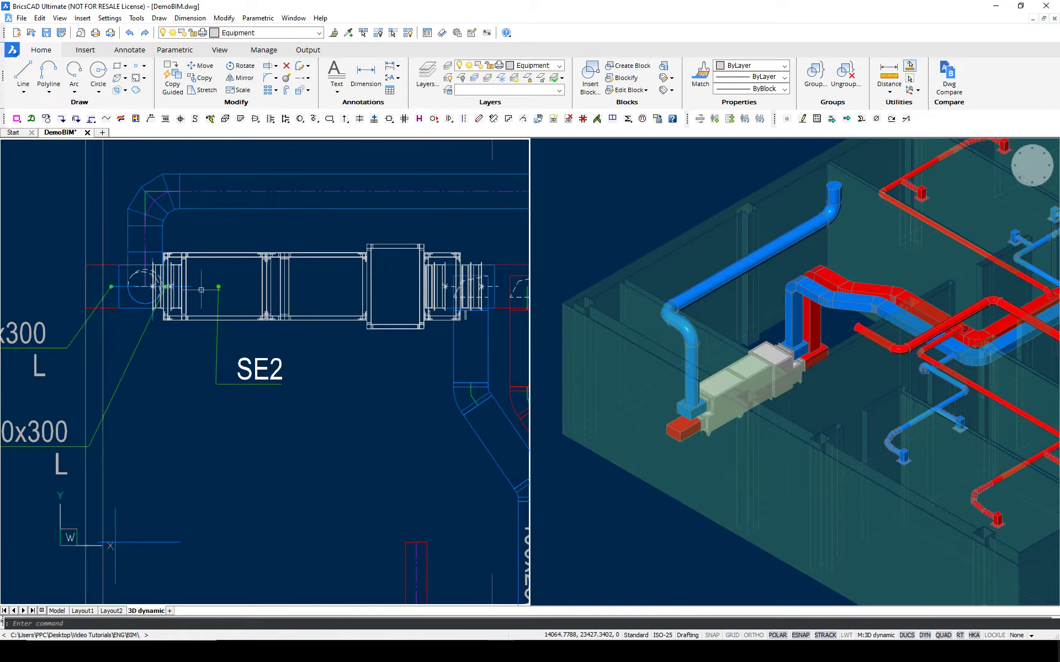
- Sum the airflows of the duct systems connected to the SE2 unit to update the duct labels
scroll(201, 289, "down", 2)
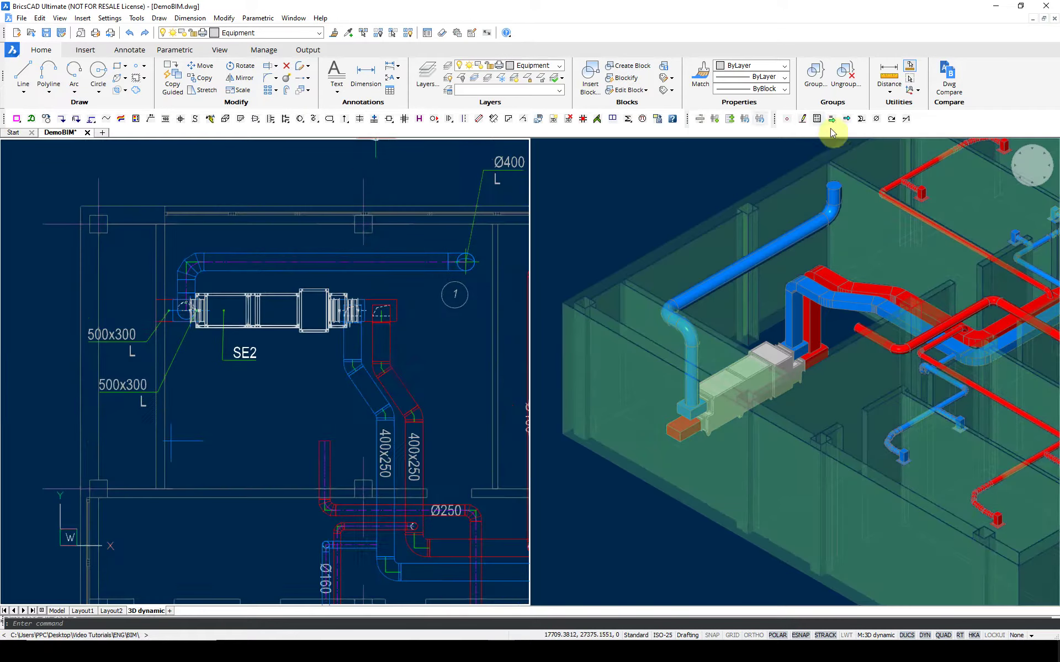
left_click(861, 121)
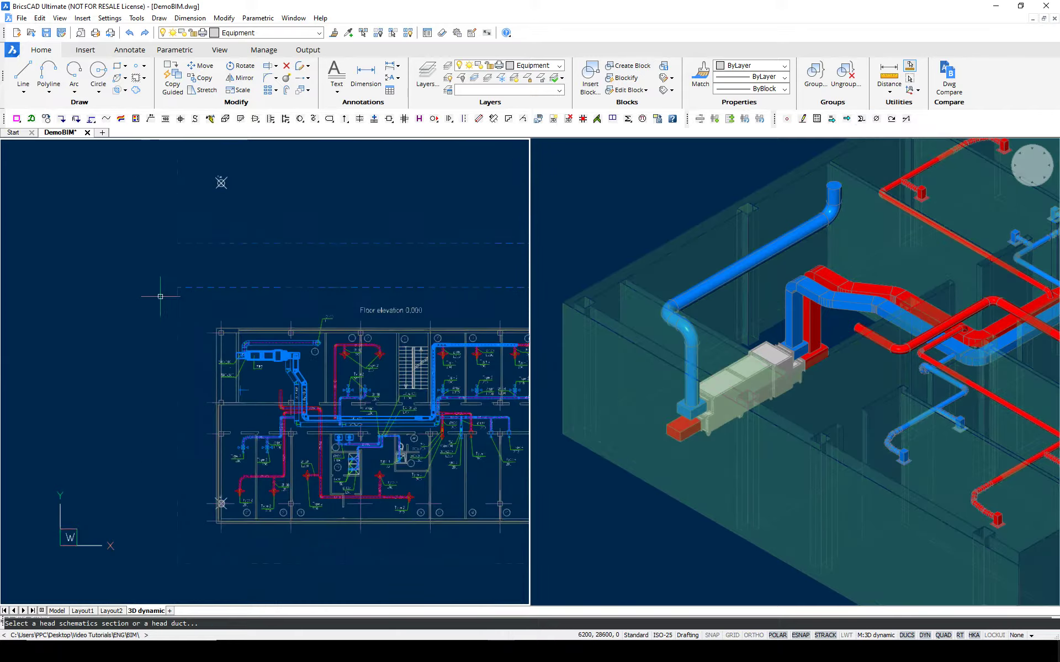
left_click(861, 119)
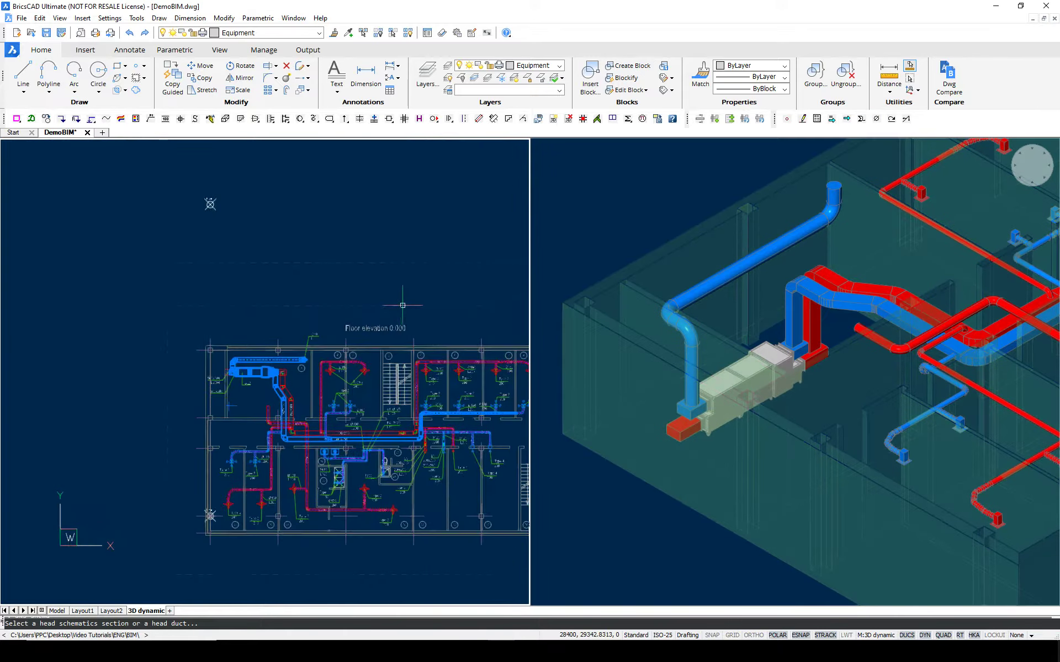
key("Return")
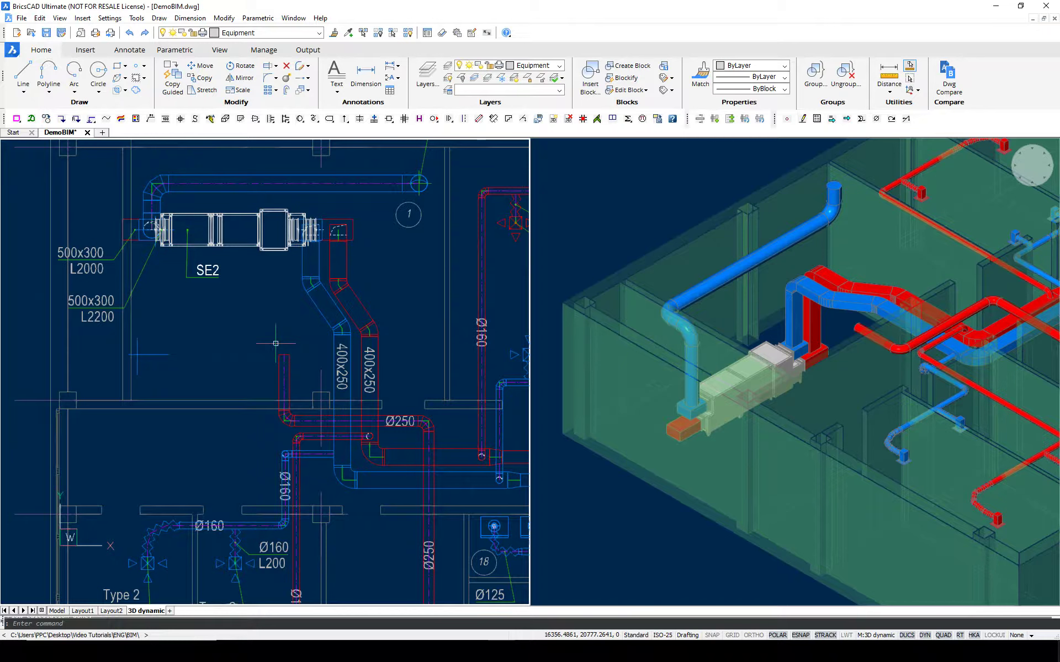
- Create a new custom object with a 3D catalog image, importing the WHEIL Polaris 30 03 R air handling unit after previewing its picture
left_click(390, 119)
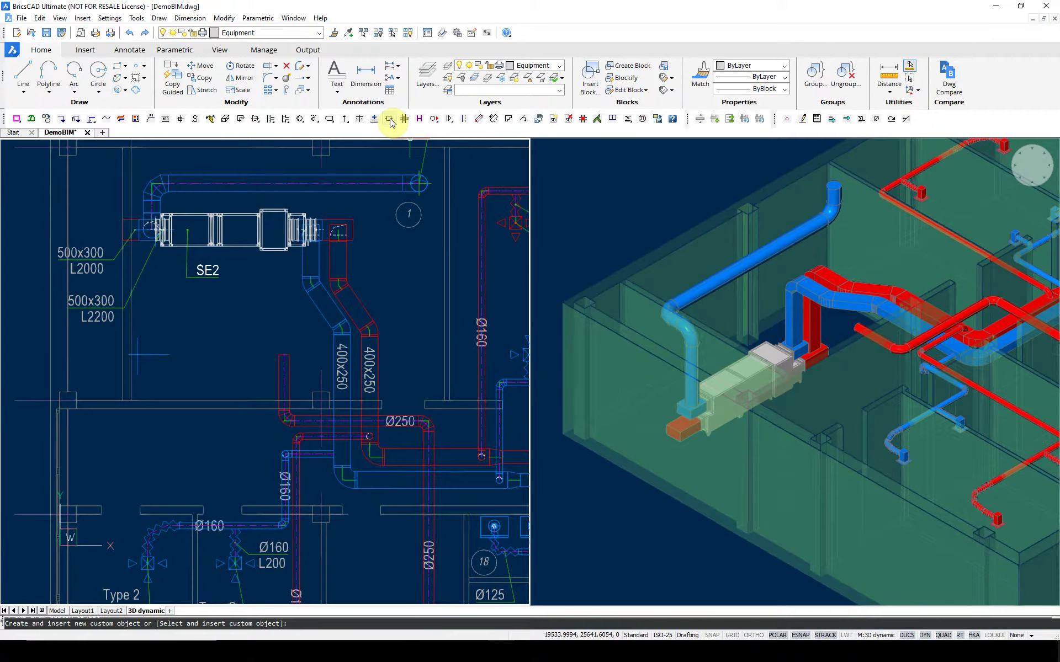
key("Return")
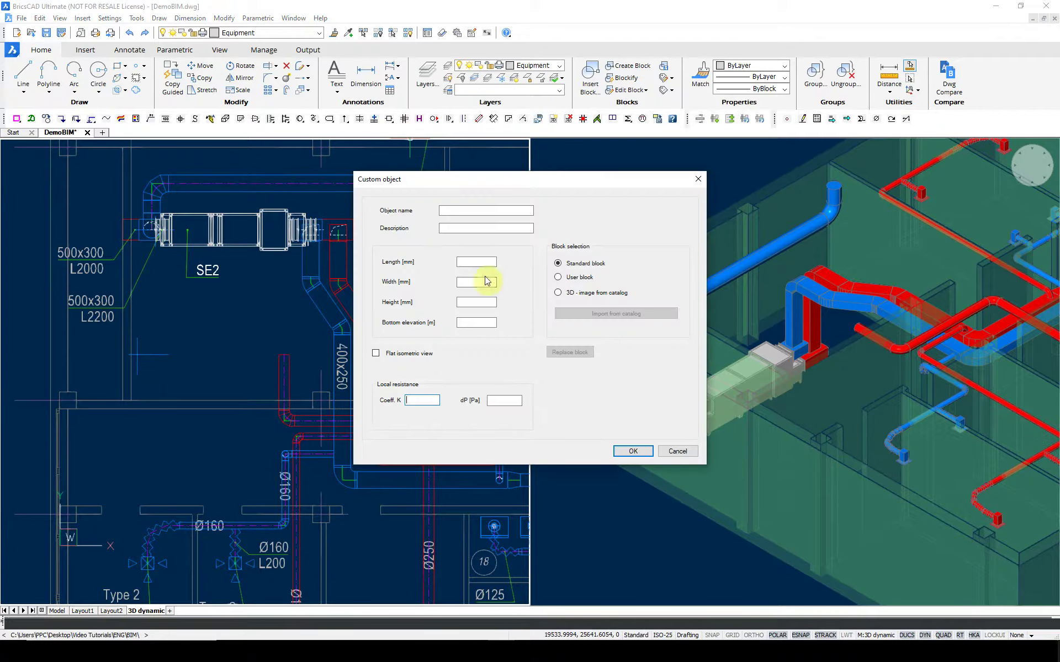
left_click(558, 293)
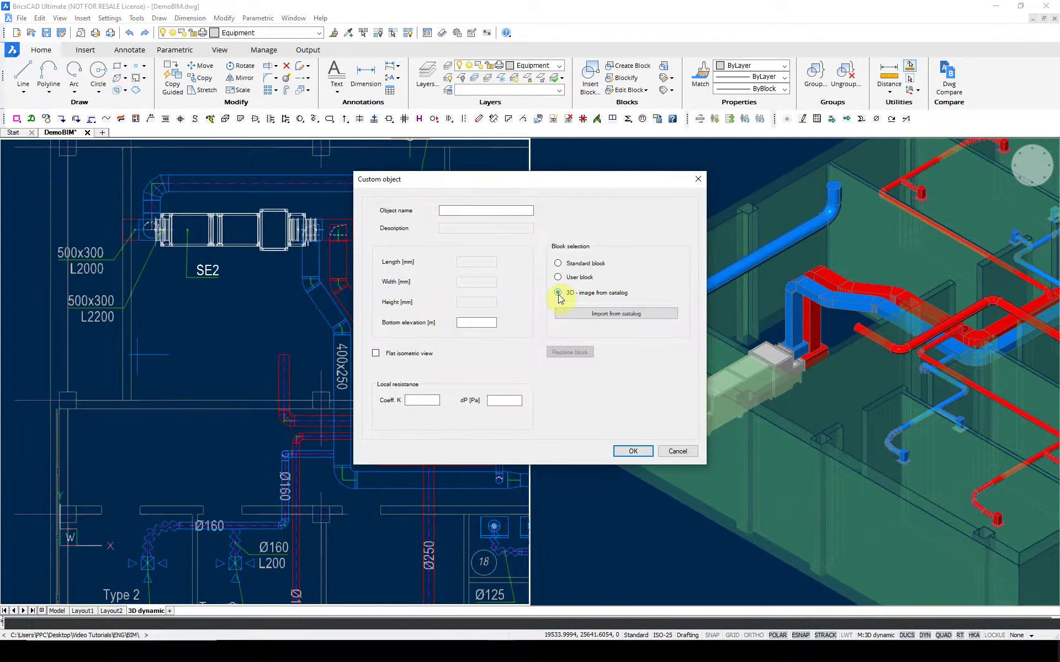
left_click(616, 316)
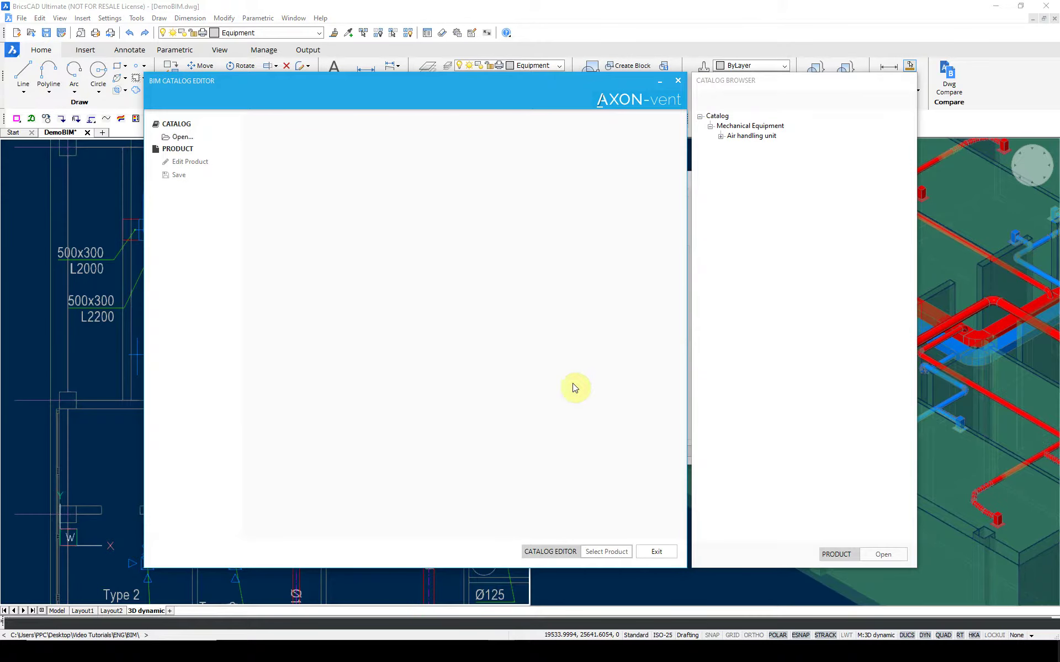
double_click(757, 146)
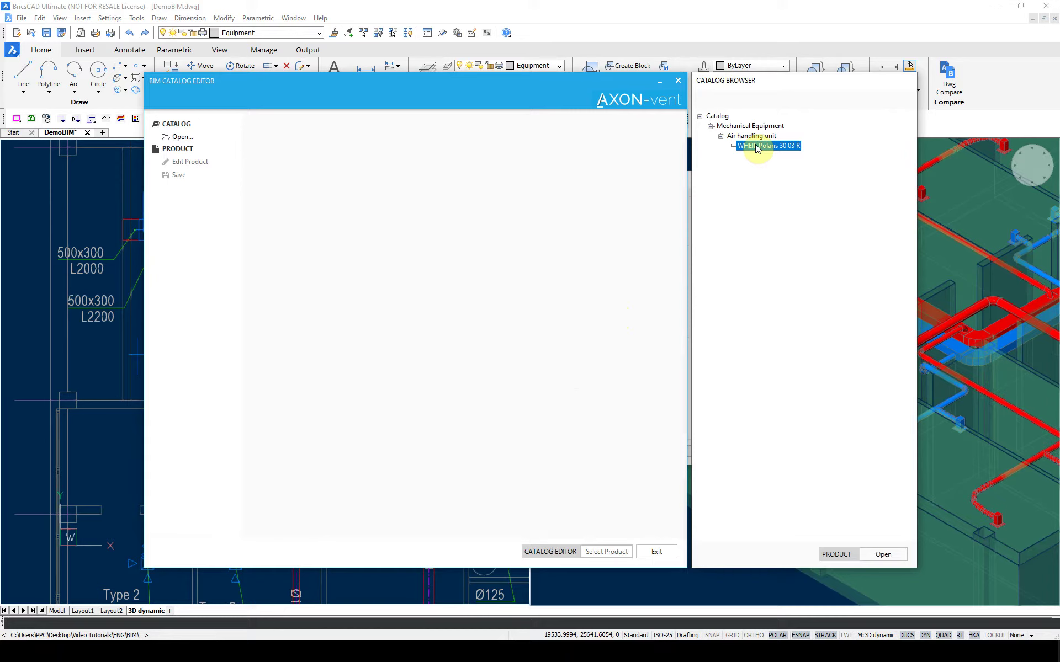
left_click(359, 194)
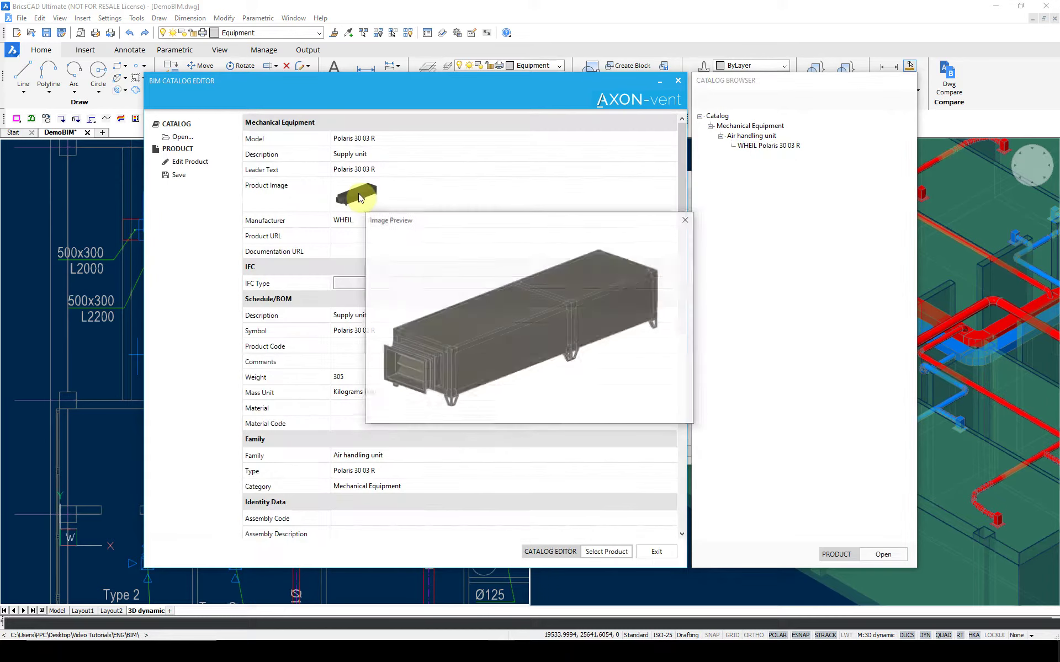
left_click(686, 219)
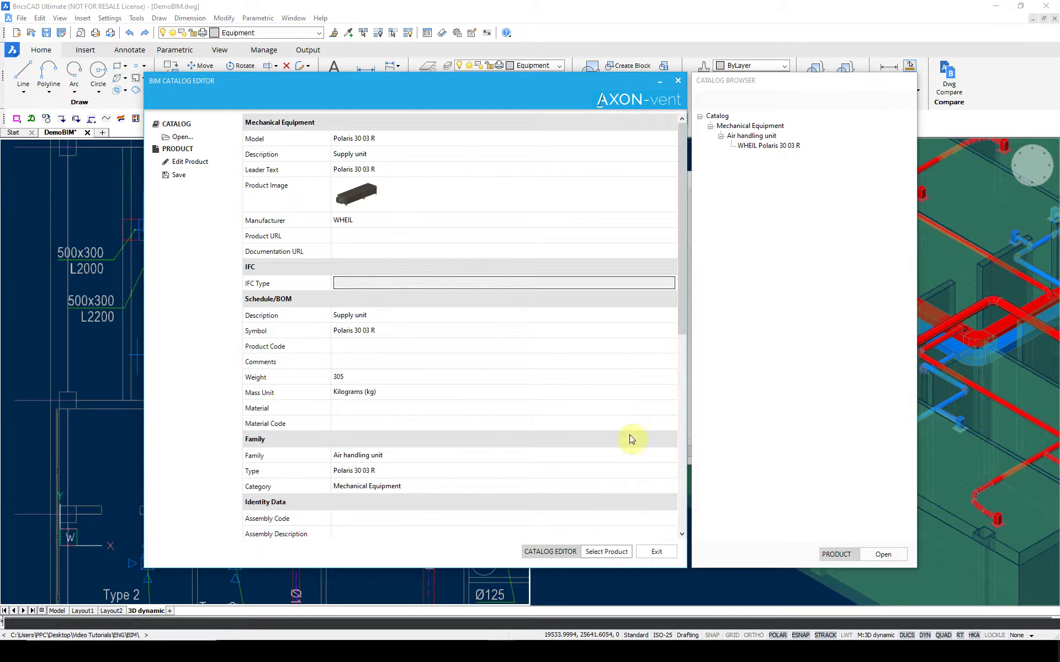
left_click(603, 552)
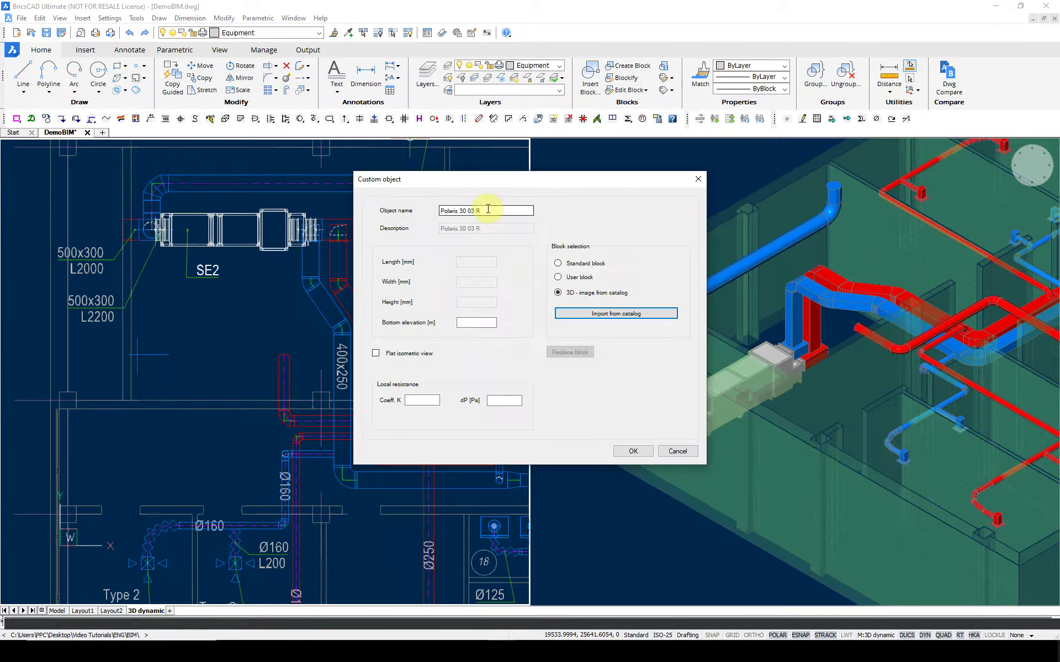
- Name the imported unit S1, set its bottom elevation to 0 m and place it horizontally below the SE2 unit
left_click_drag(483, 210, 442, 210)
type("S1")
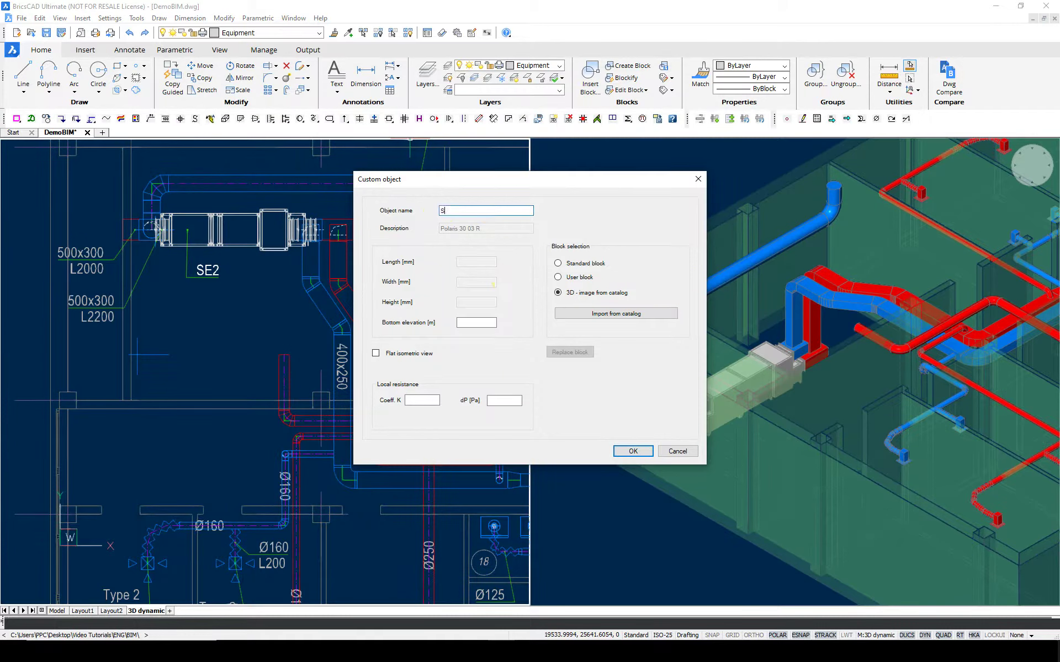
left_click(473, 323)
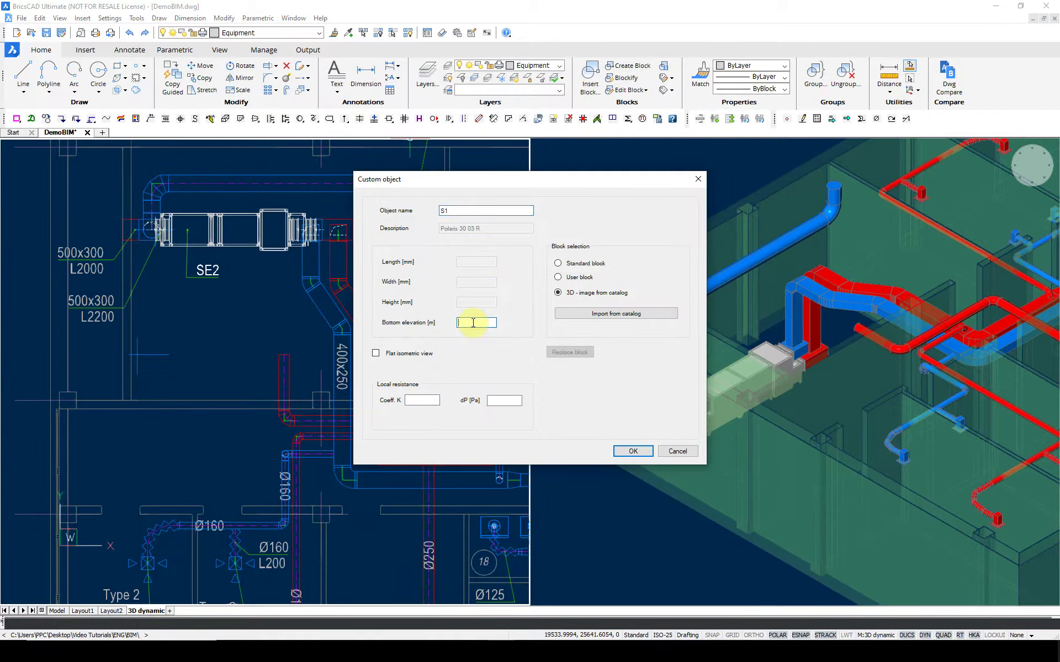
type("0")
left_click(632, 451)
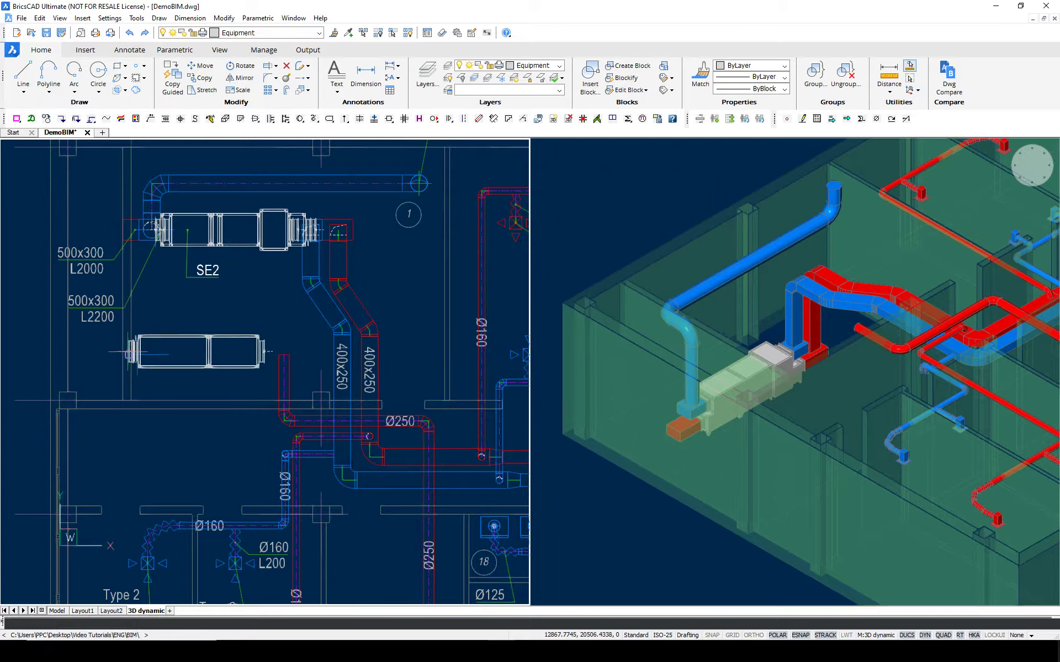
left_click(128, 353)
- Draw straight ducts outward from both ends of the S1 unit, about 343 mm long at its left end and 373 mm at its right
left_click(226, 120)
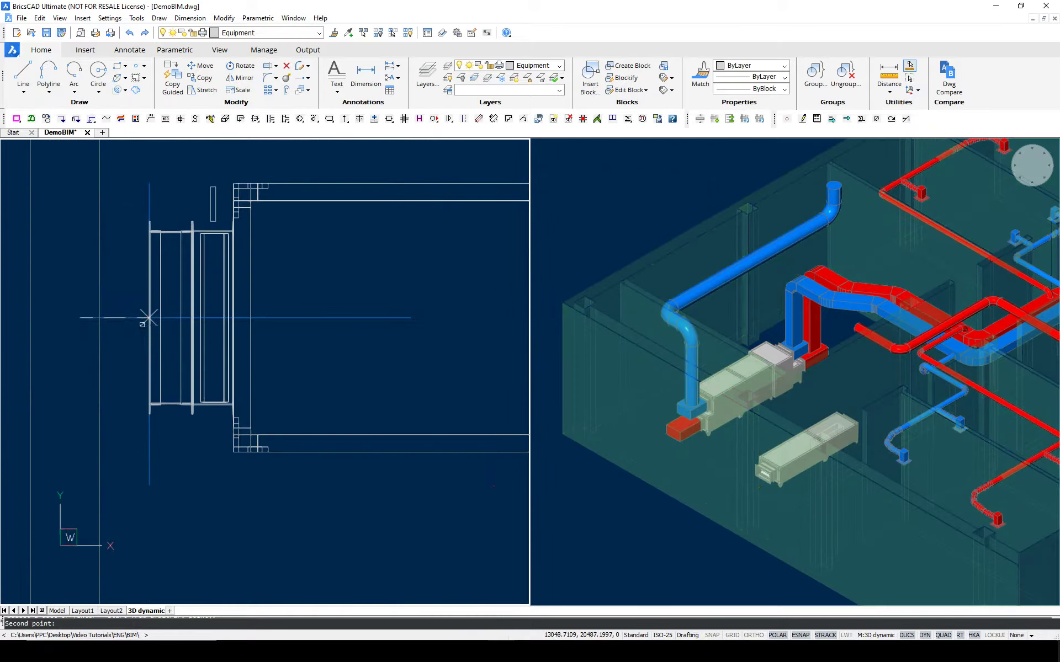
left_click(149, 318)
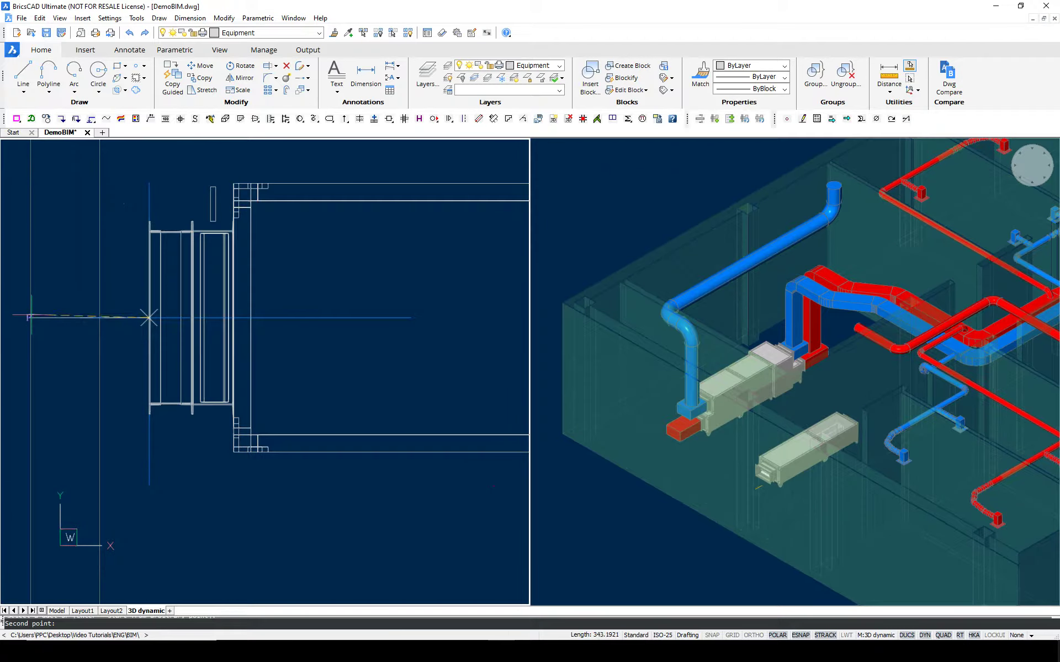
left_click(30, 316)
key("Return")
scroll(30, 314, "down", 3)
left_click(437, 318)
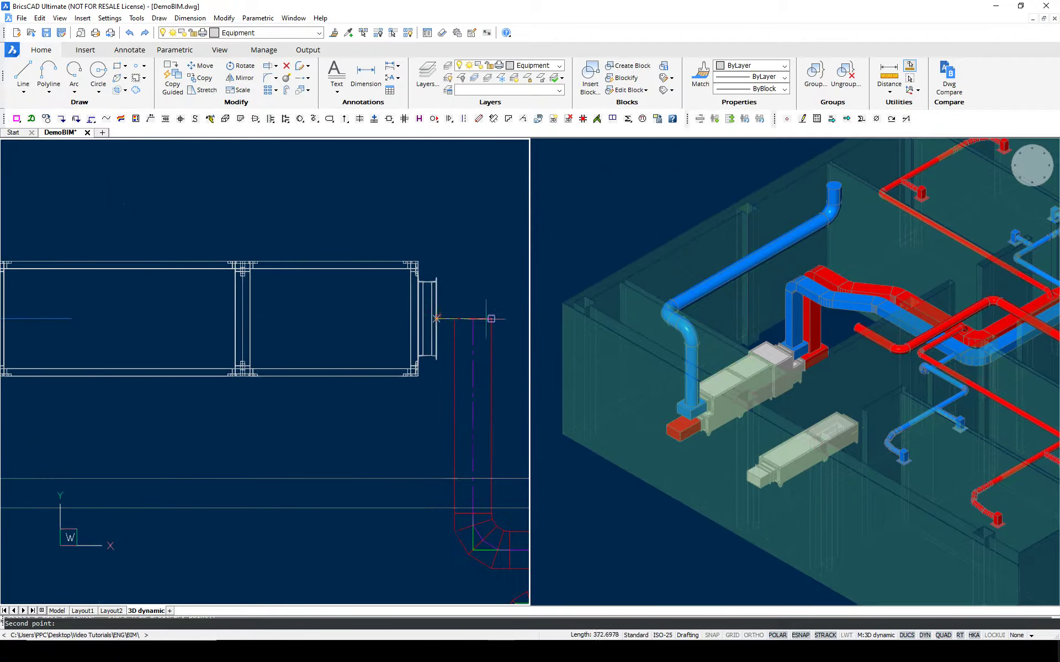
left_click(491, 318)
key("Return")
- Connect the duct at the S1 unit's right end to the overhead red Ø250 duct with a vertical duct
scroll(359, 301, "down", 4)
left_click(341, 123)
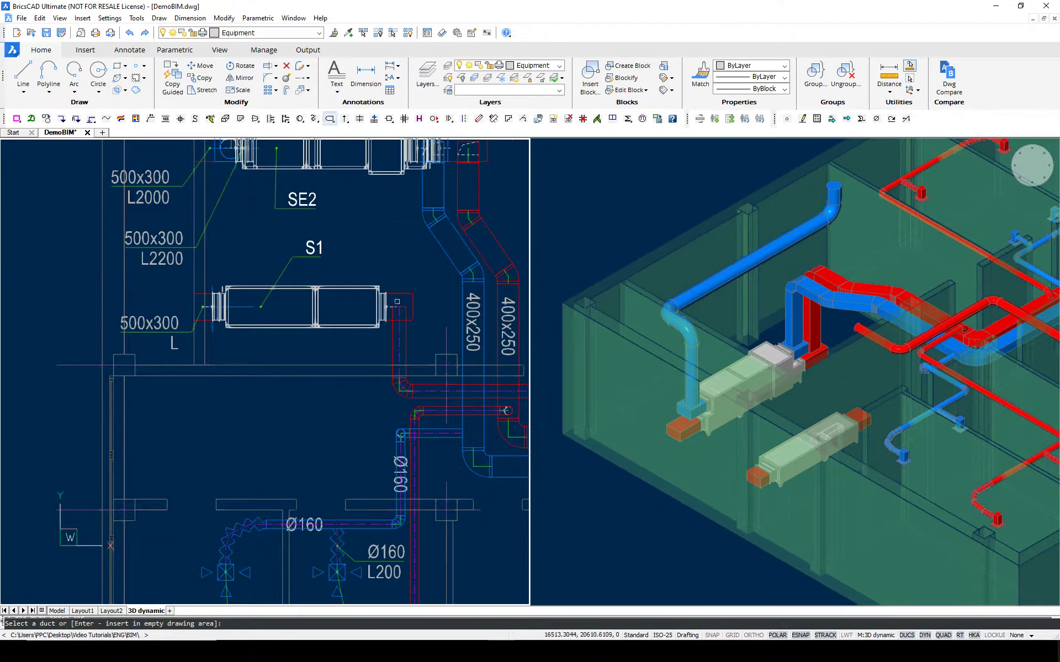
left_click(405, 308)
left_click(404, 295)
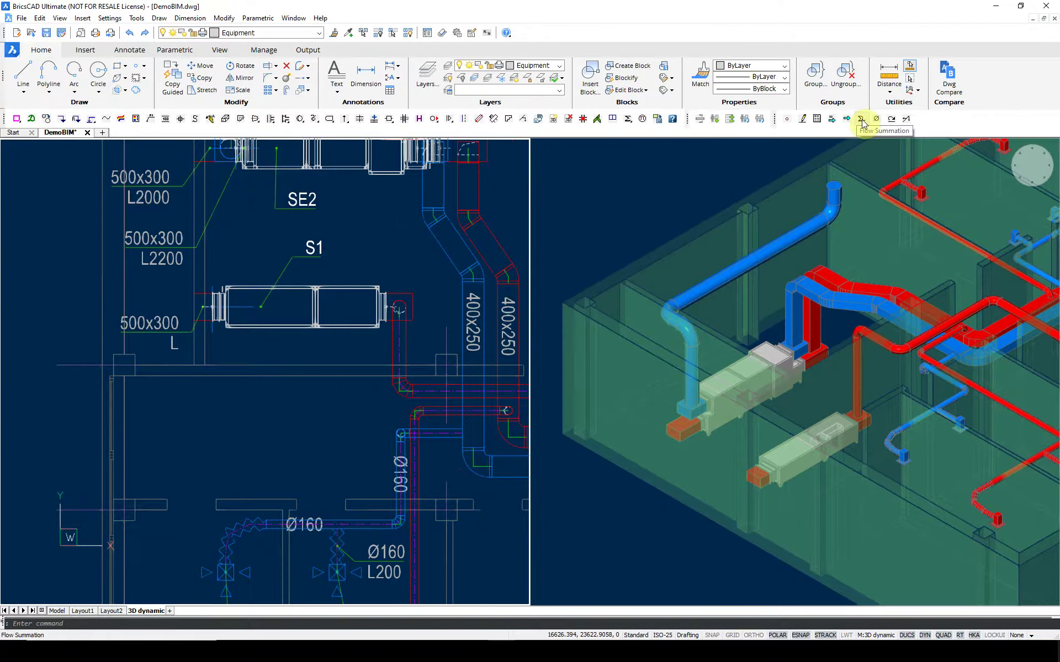
- Sum the airflows of the duct system connected to the S1 unit to update its duct label
left_click(861, 119)
left_click(200, 321)
scroll(204, 323, "down", 5)
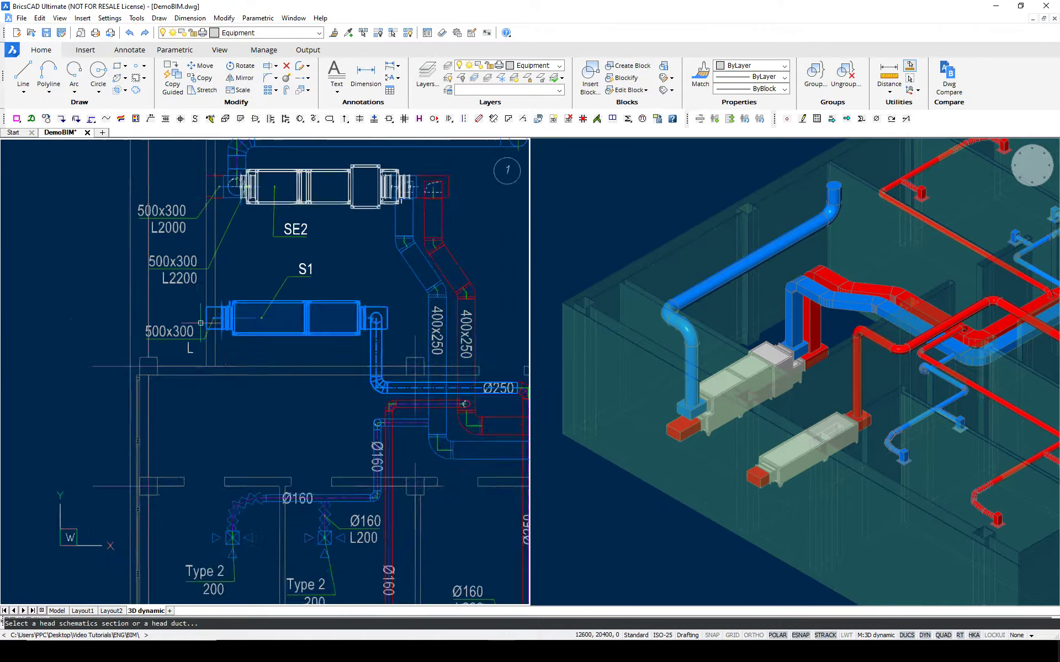
scroll(229, 358, "up", 6)
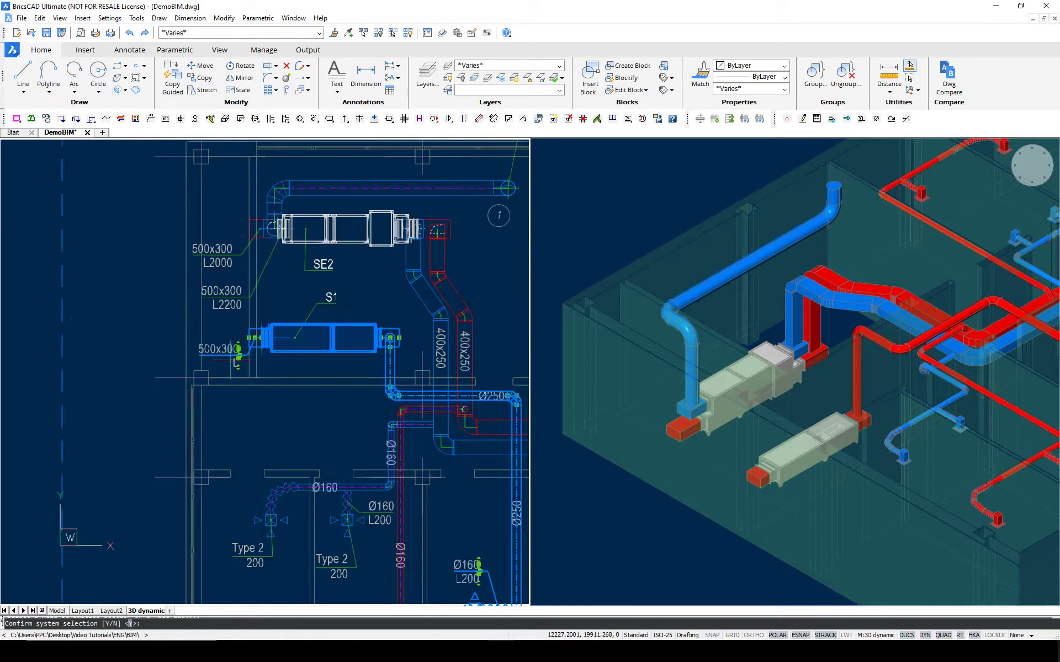
key("Return")
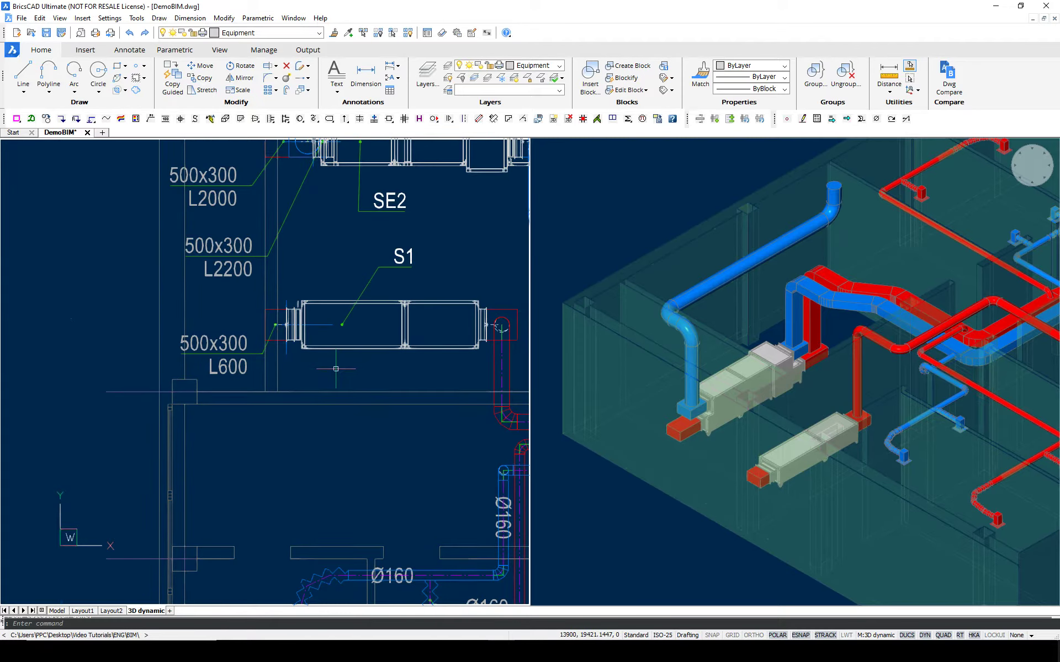
- Examine the round Ø160 and Ø125 exhaust ducts beside rooms 18 and 19 up close in both plan and 3D
scroll(336, 369, "down", 2)
middle_click_drag(416, 398, 281, 340)
middle_click_drag(333, 377, 111, 281)
scroll(390, 350, "up", 2)
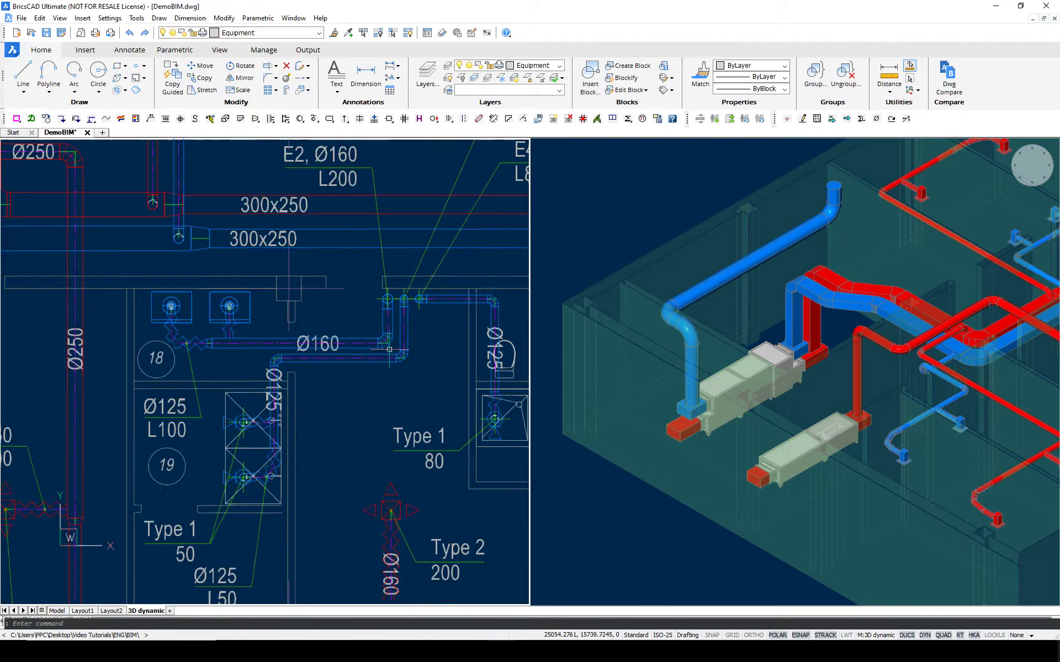
scroll(409, 373, "up", 1)
middle_click_drag(409, 373, 372, 355)
left_click(764, 420)
scroll(861, 431, "up", 2)
middle_click_drag(938, 430, 764, 462)
middle_click_drag(957, 369, 797, 409)
scroll(797, 410, "up", 1)
left_click(297, 366)
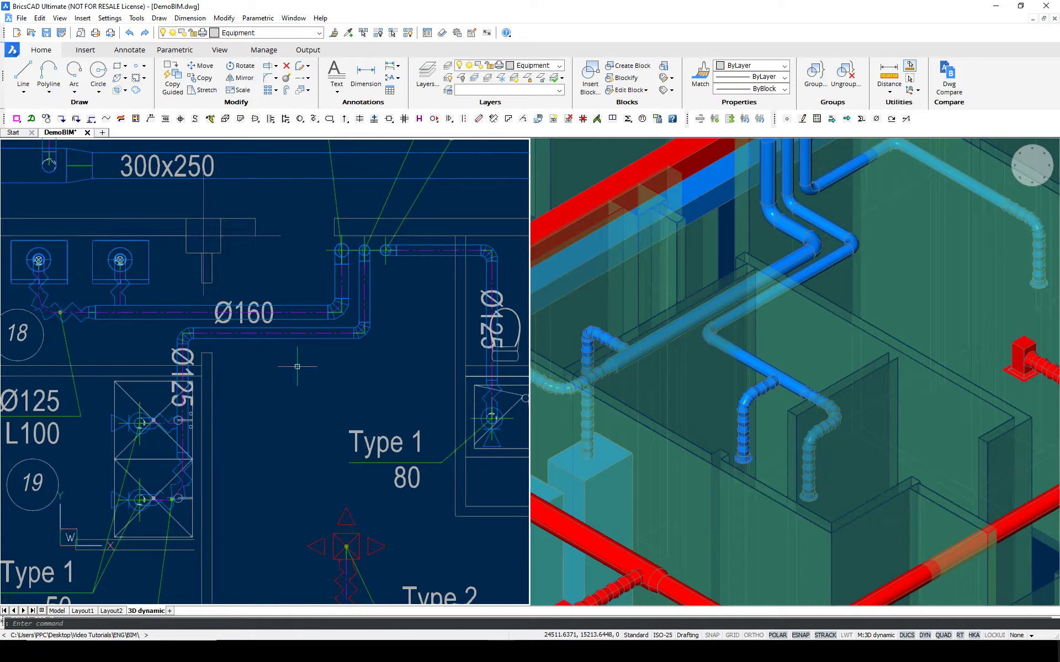
- Start a new custom object with a 3D catalog image and load the catalog Systemair_K_RFA_2020_LevelBased.abc from the Duct Accessories folder
left_click(389, 119)
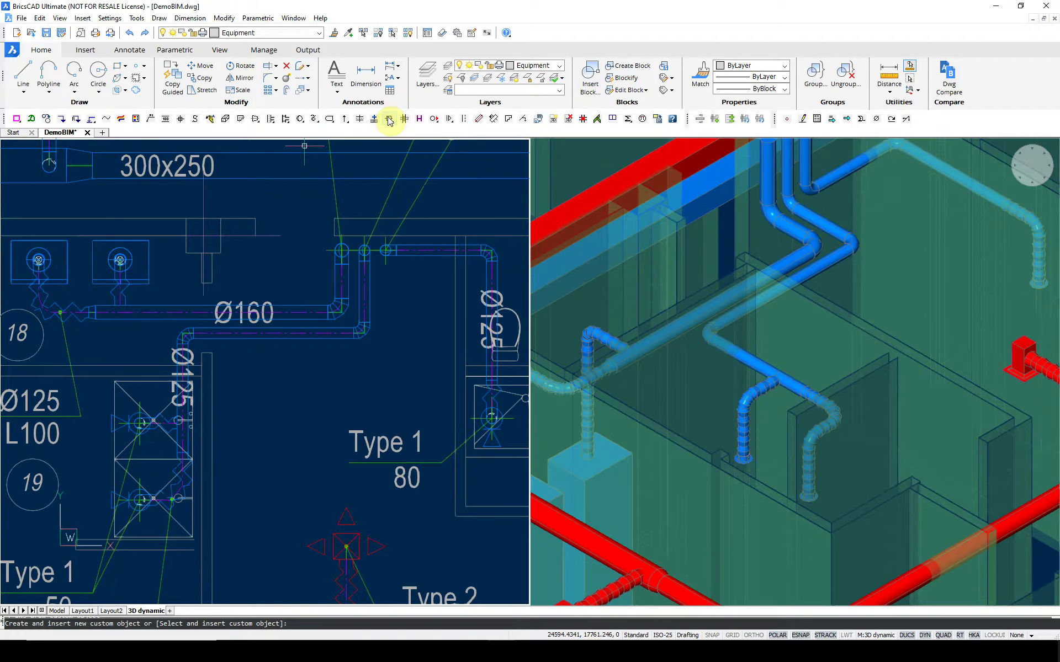
key("Return")
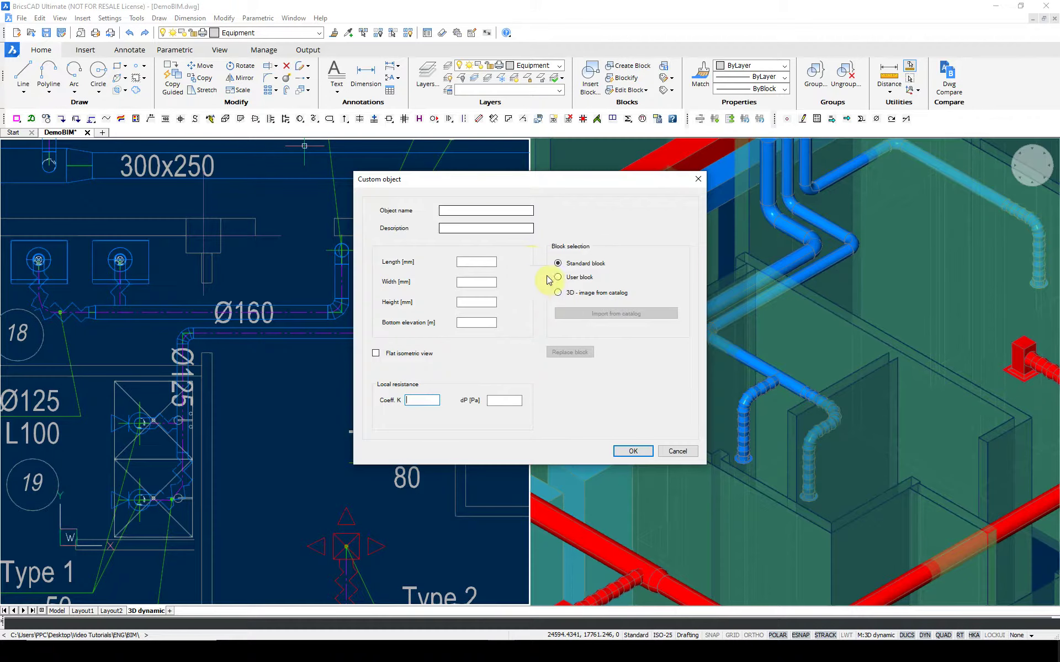
left_click(558, 293)
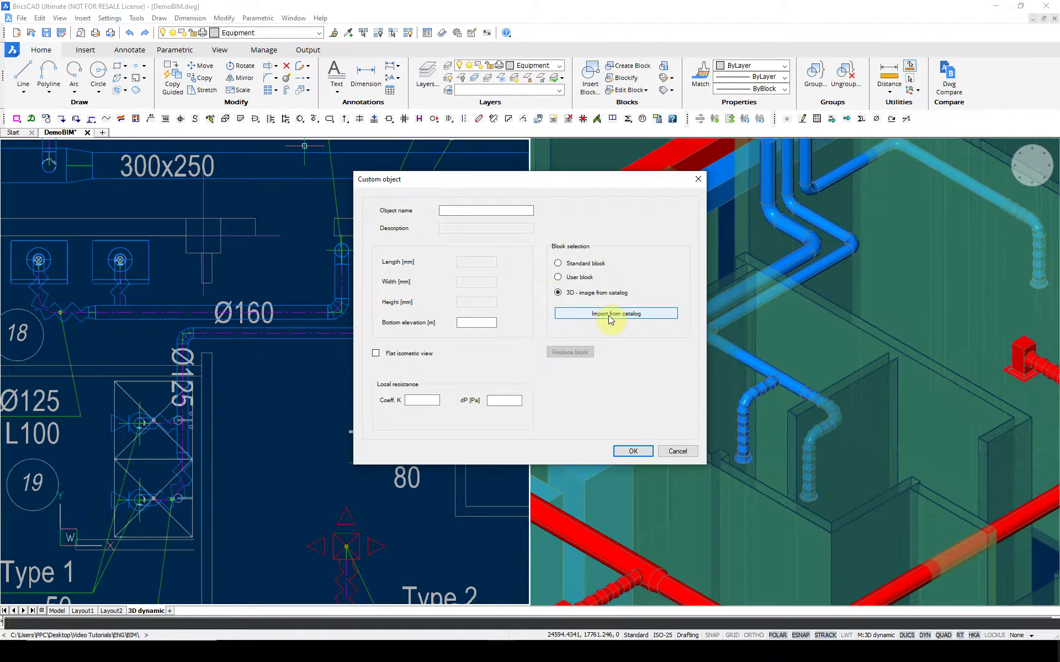
left_click(609, 314)
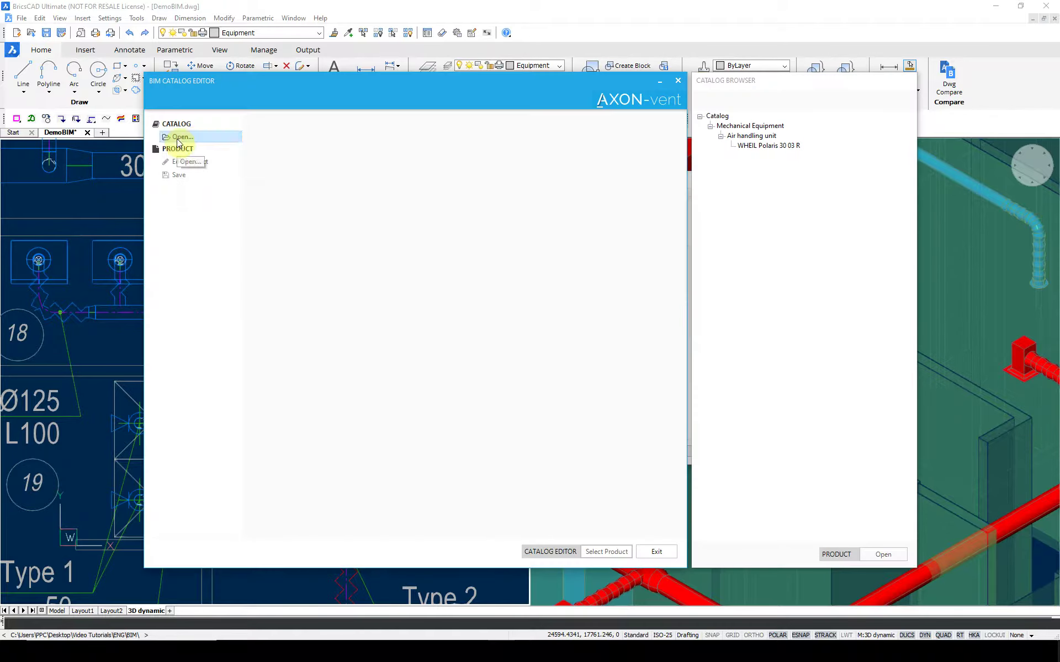
left_click(180, 137)
left_click(297, 162)
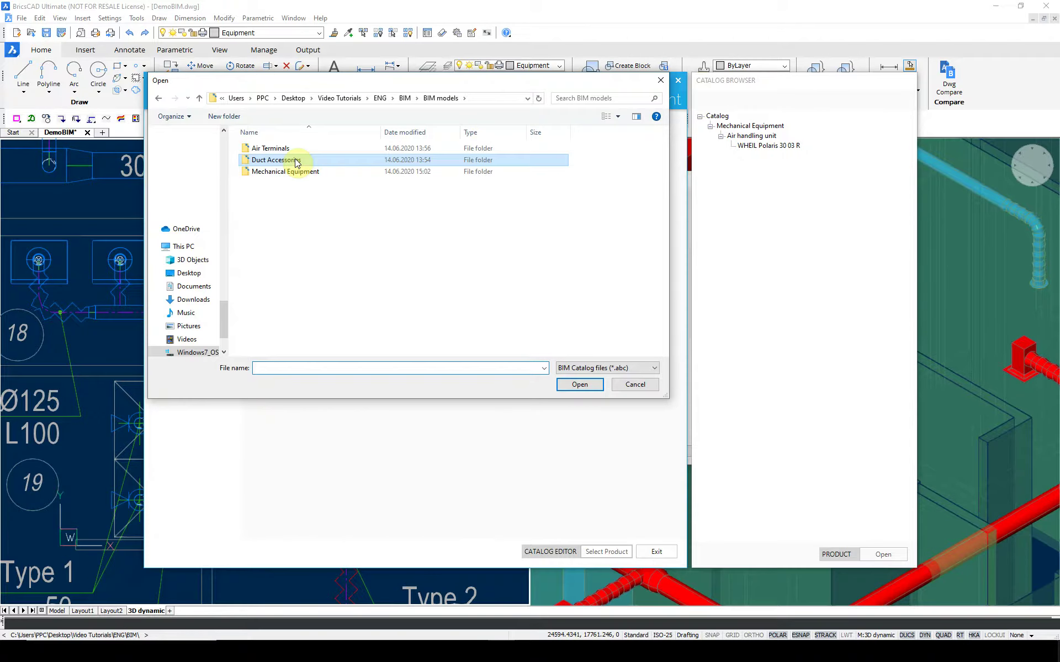
double_click(297, 162)
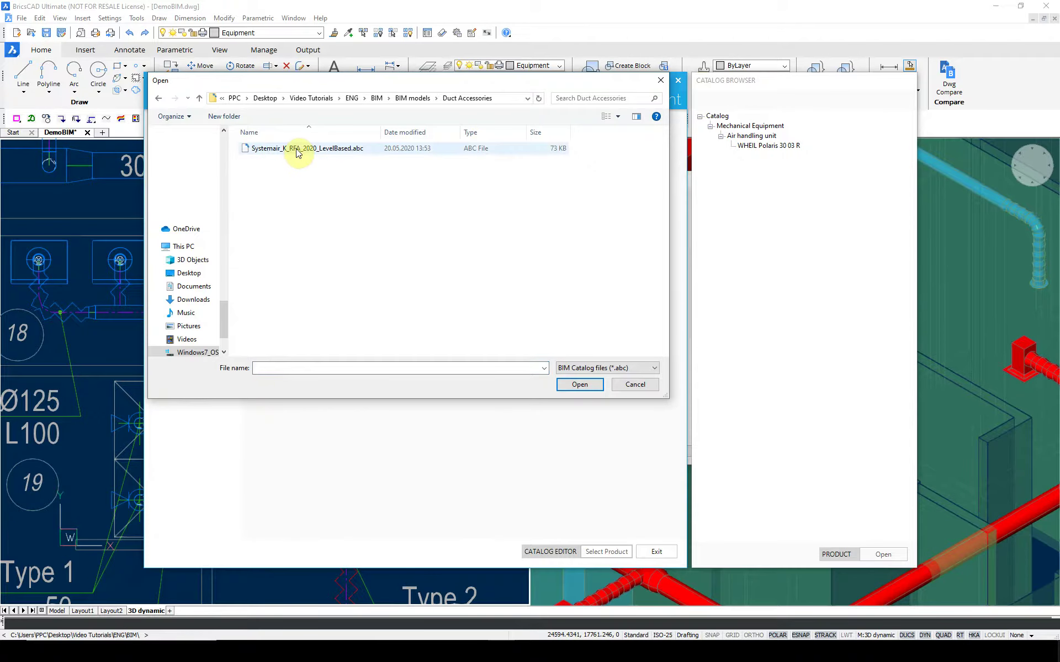
left_click(297, 153)
left_click(585, 384)
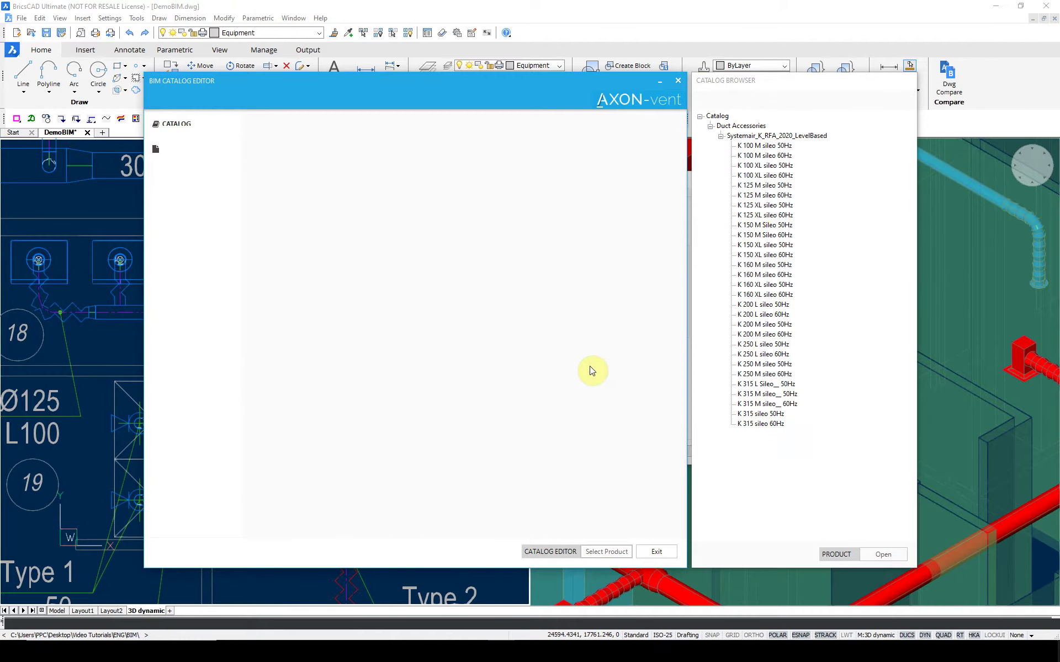
- Import the K 125 XL sileo 50Hz fan, name it E2 and place it in the empty area below the horizontal Ø125 duct
double_click(764, 205)
left_click(607, 552)
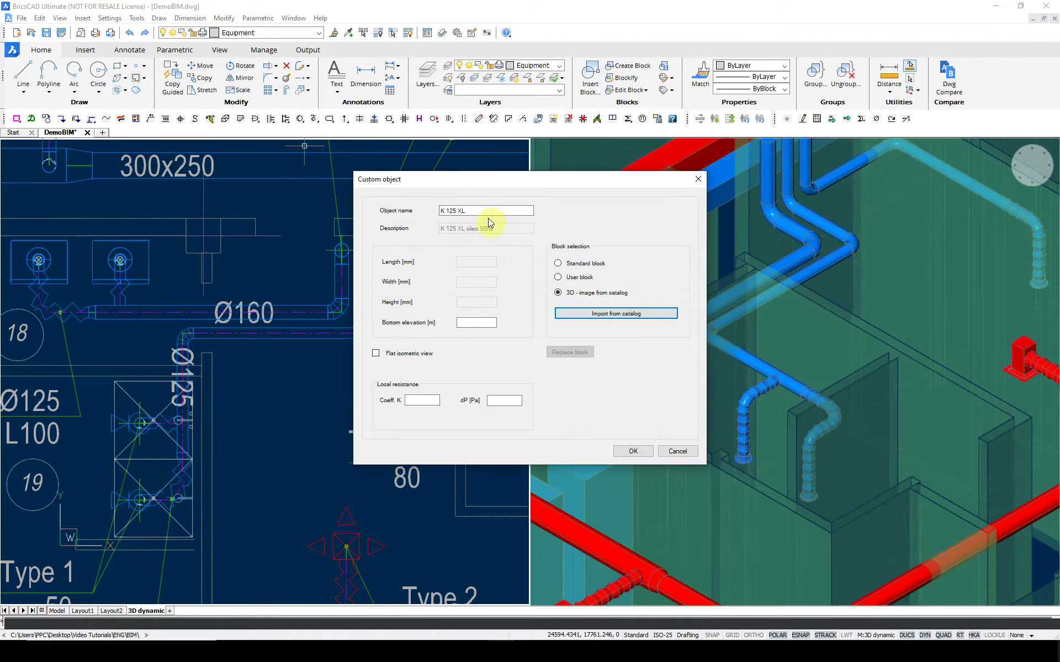
left_click_drag(475, 211, 438, 213)
type("K1")
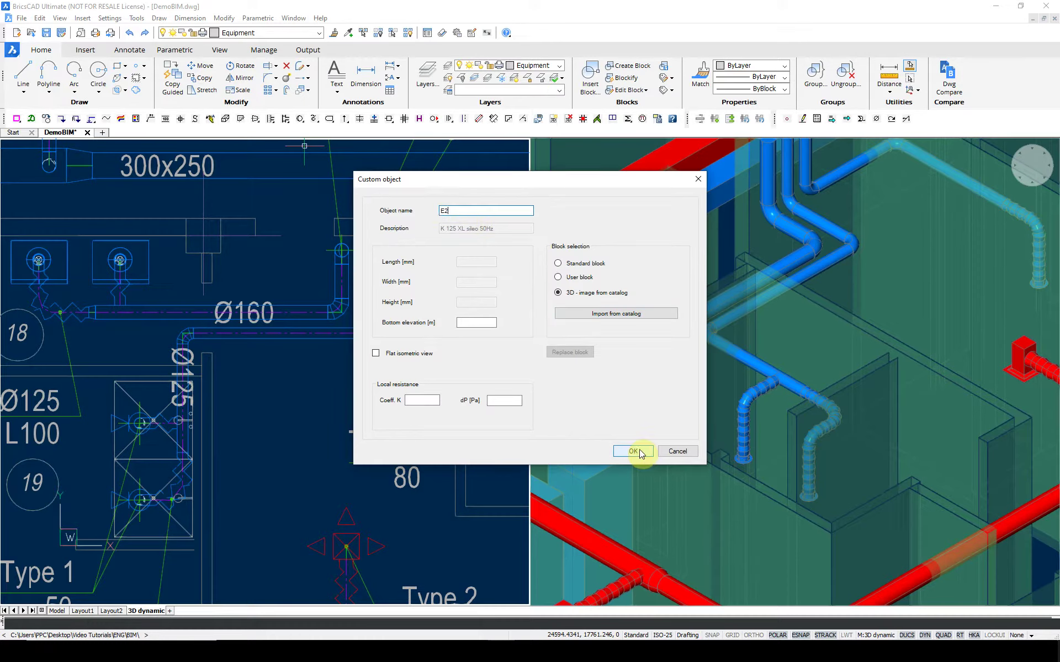
left_click(640, 452)
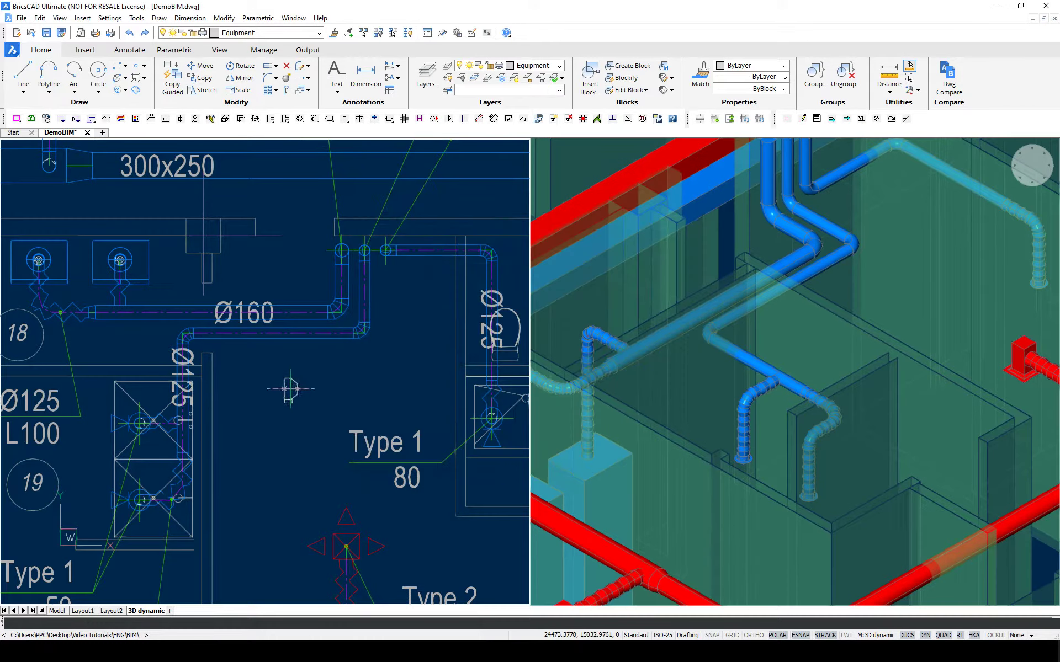
- Insert the existing E2 fan into the horizontal Ø125 duct below the Ø160 duct and into the duct leading to the Type 1, 80 terminal
left_click(389, 119)
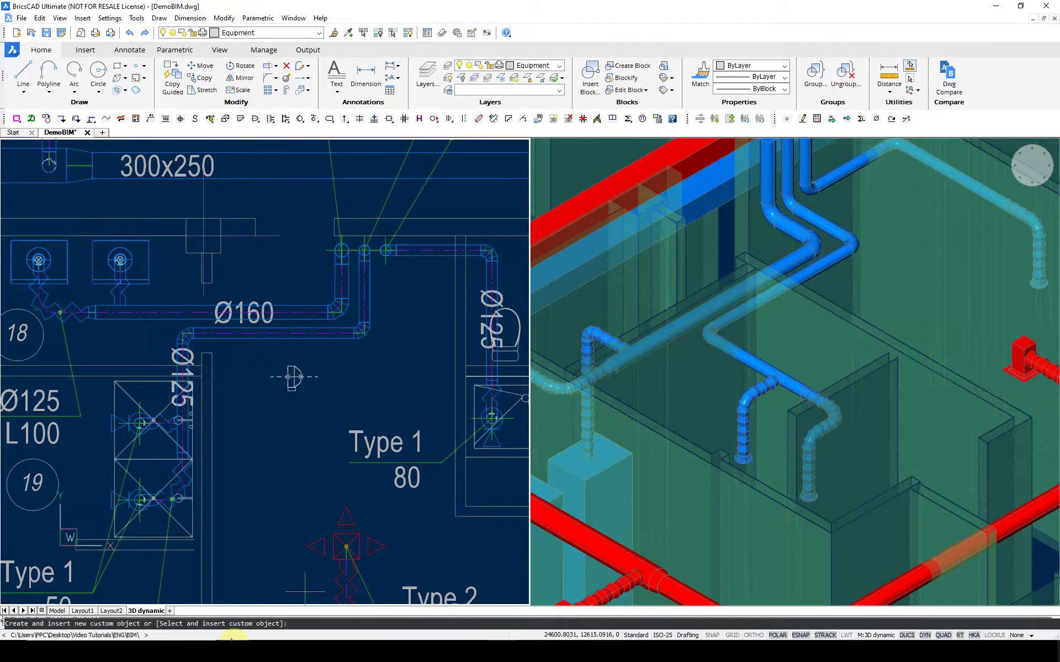
type("S")
key("Return")
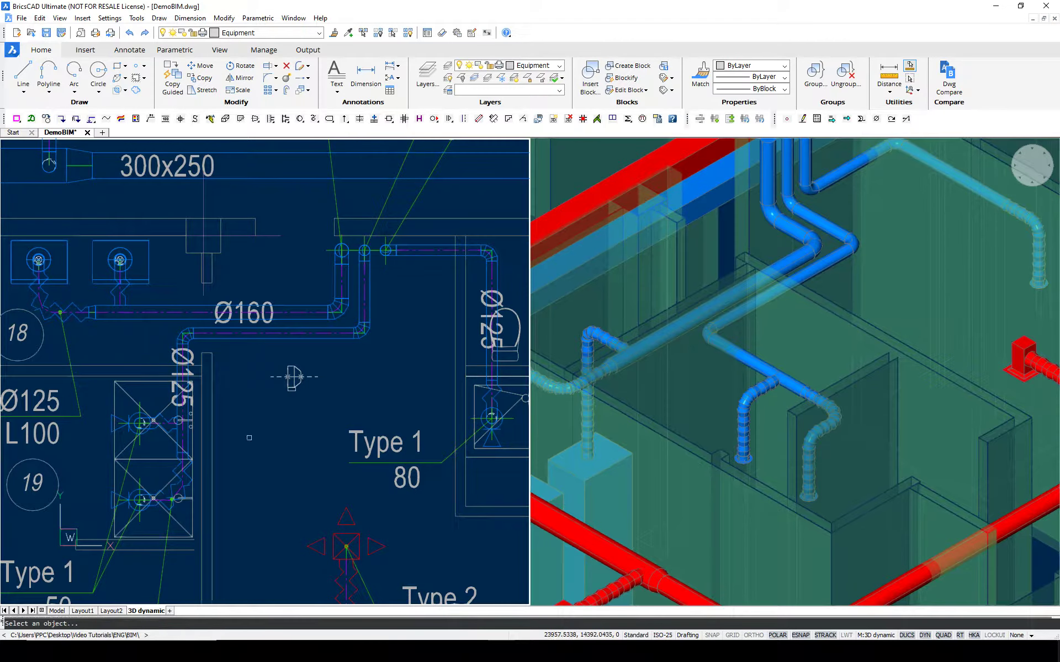
left_click(282, 339)
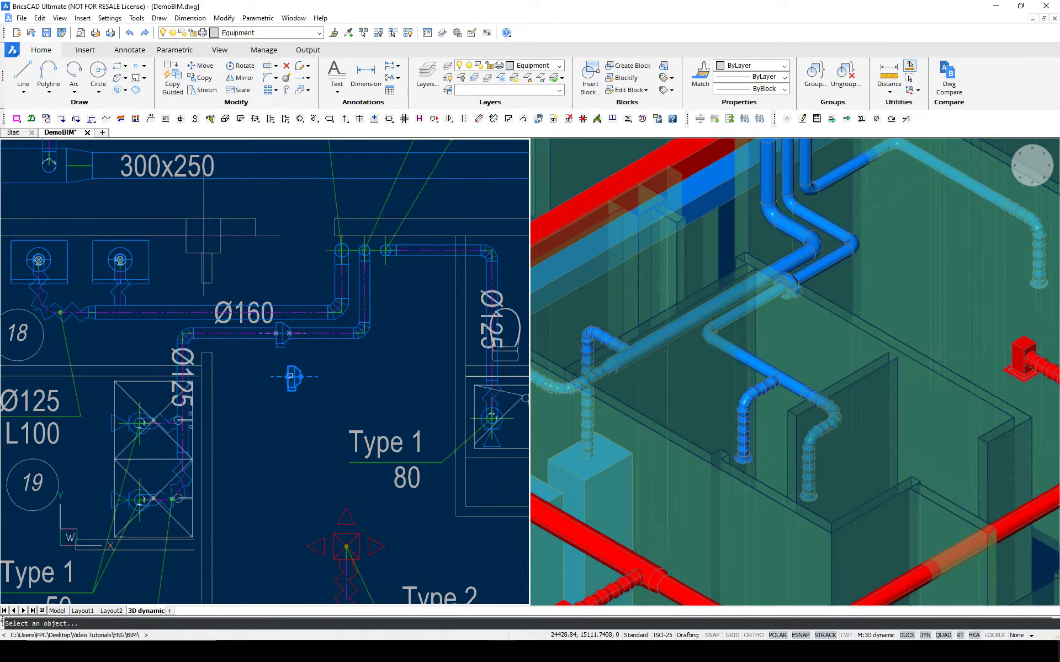
left_click(299, 384)
left_click(422, 251)
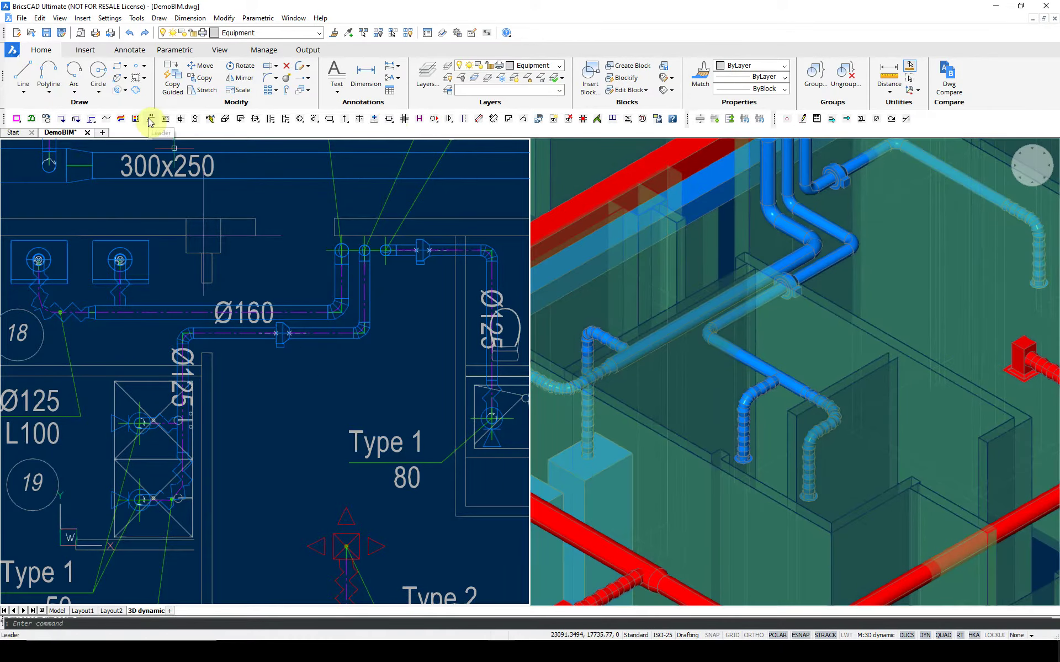
- Label the fan in the horizontal Ø125 duct below the Ø160 duct with an E2 leader placed beneath it
left_click(151, 119)
left_click(282, 334)
left_click(272, 391)
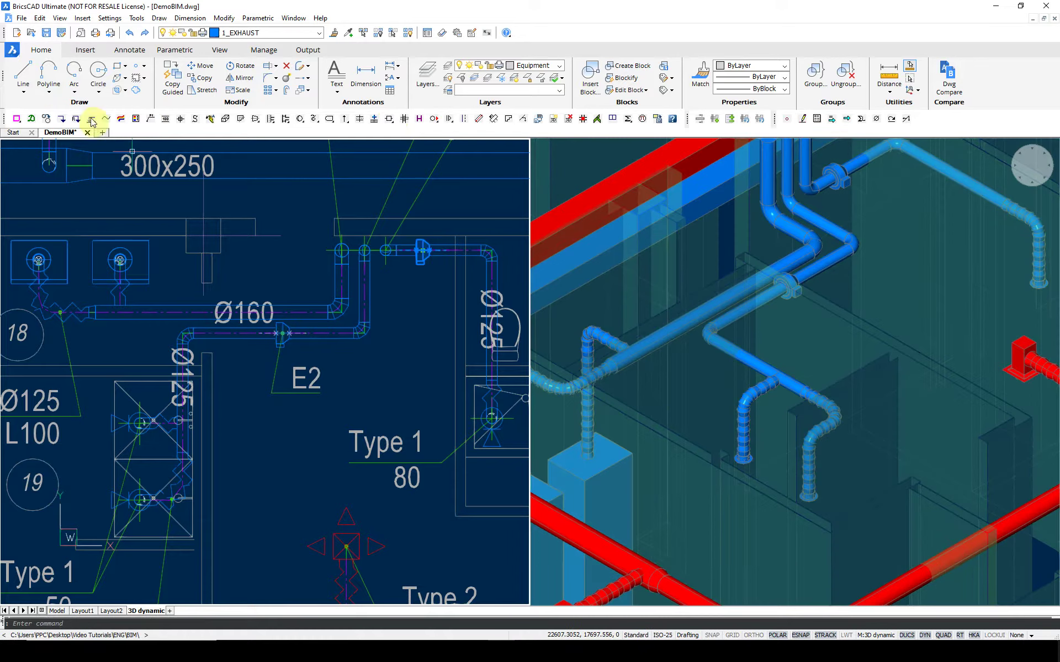
- Rename the fan in the duct leading to the Type 1, 80 terminal as E4
left_click(46, 119)
double_click(480, 210)
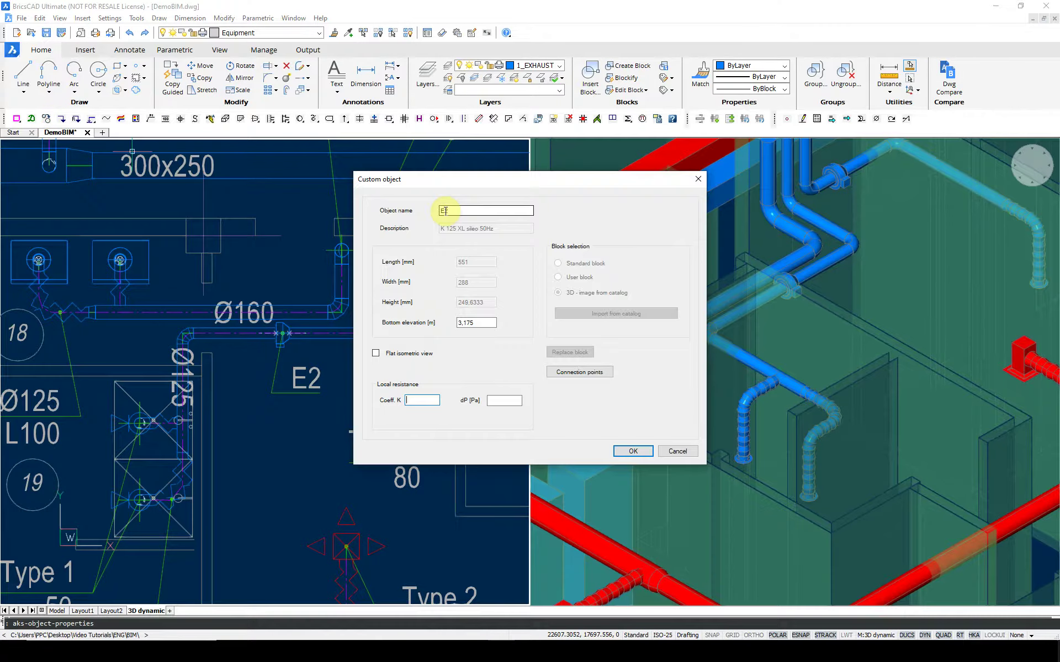
type("E4")
left_click(618, 451)
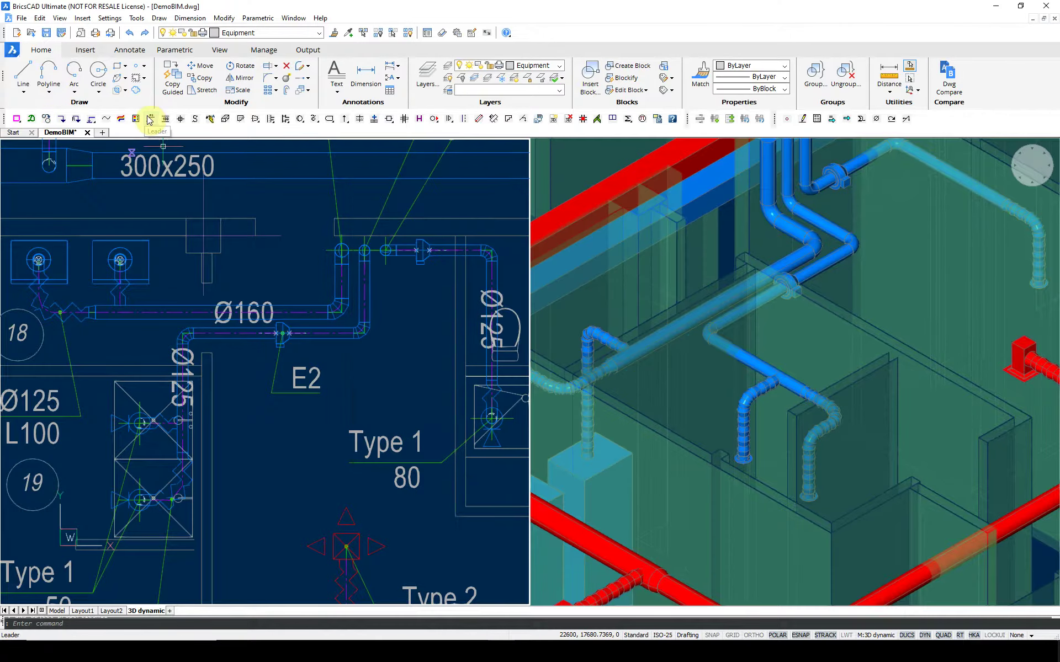
- Add a leader showing E4 below the fan in the duct to the Type 1, 80 terminal
left_click(151, 119)
left_click(423, 251)
left_click(440, 358)
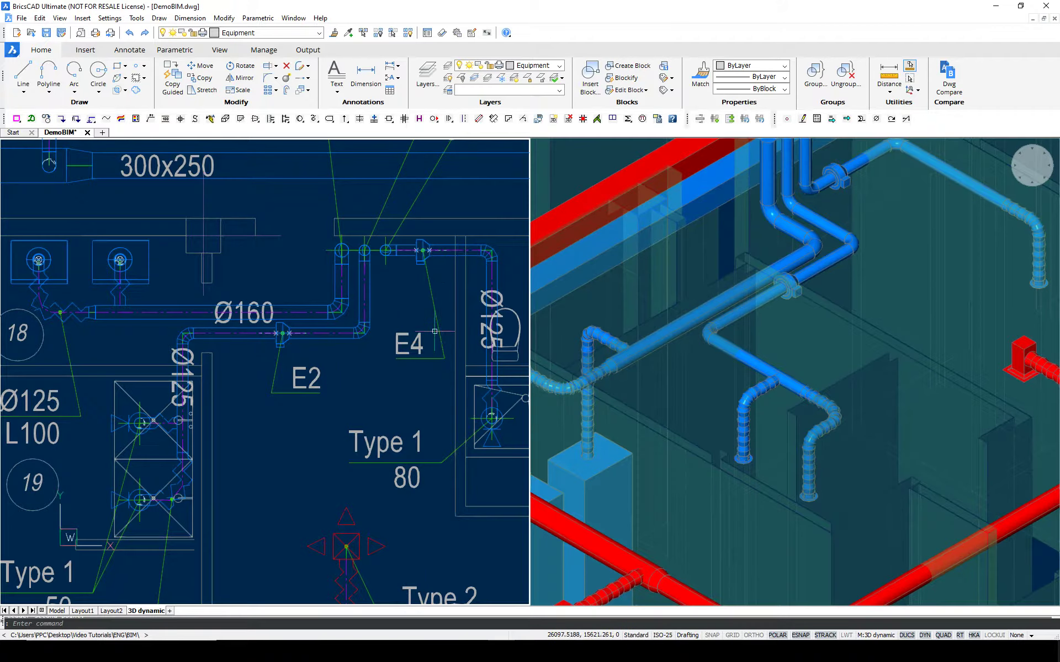
scroll(308, 275, "down", 3)
middle_click_drag(344, 388, 349, 375)
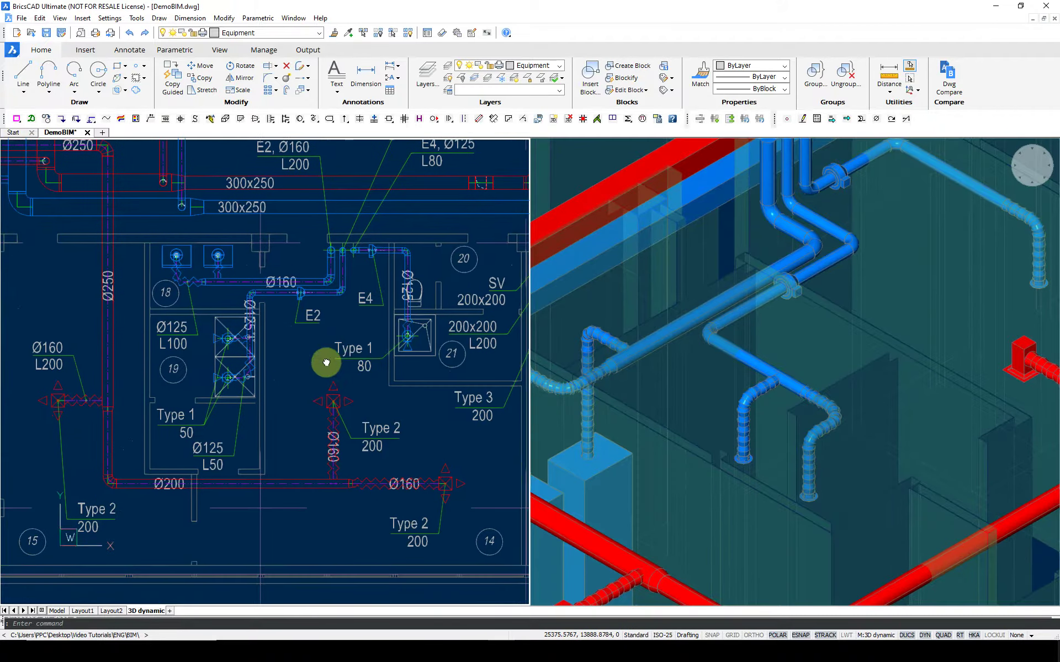
middle_click_drag(784, 357, 719, 398)
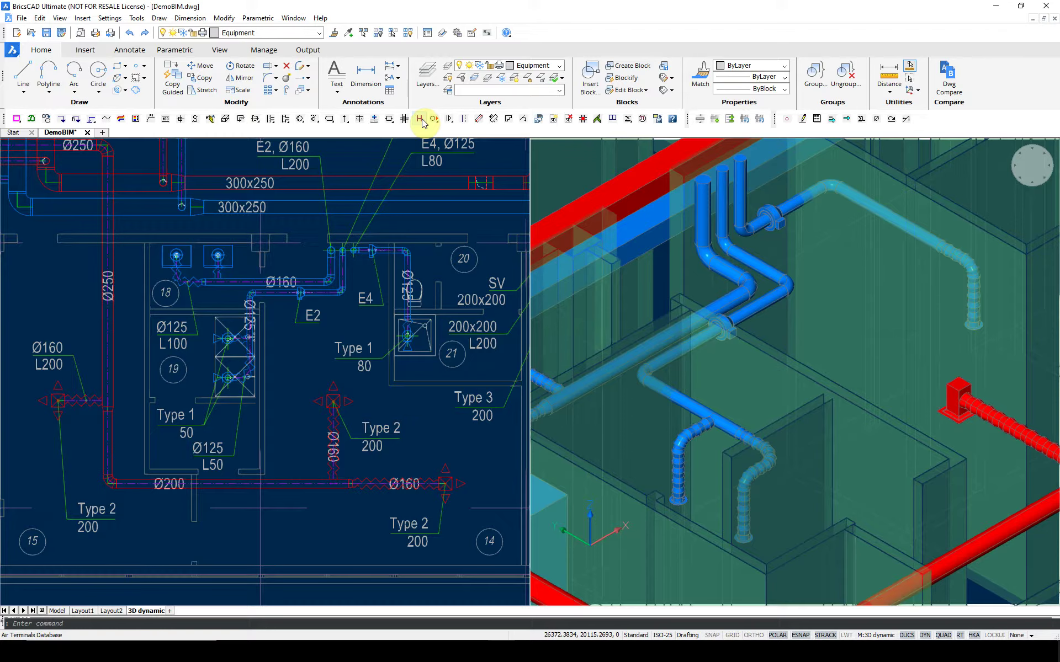
- Add a new round diffuser device to the drawing's air terminals database
left_click(421, 120)
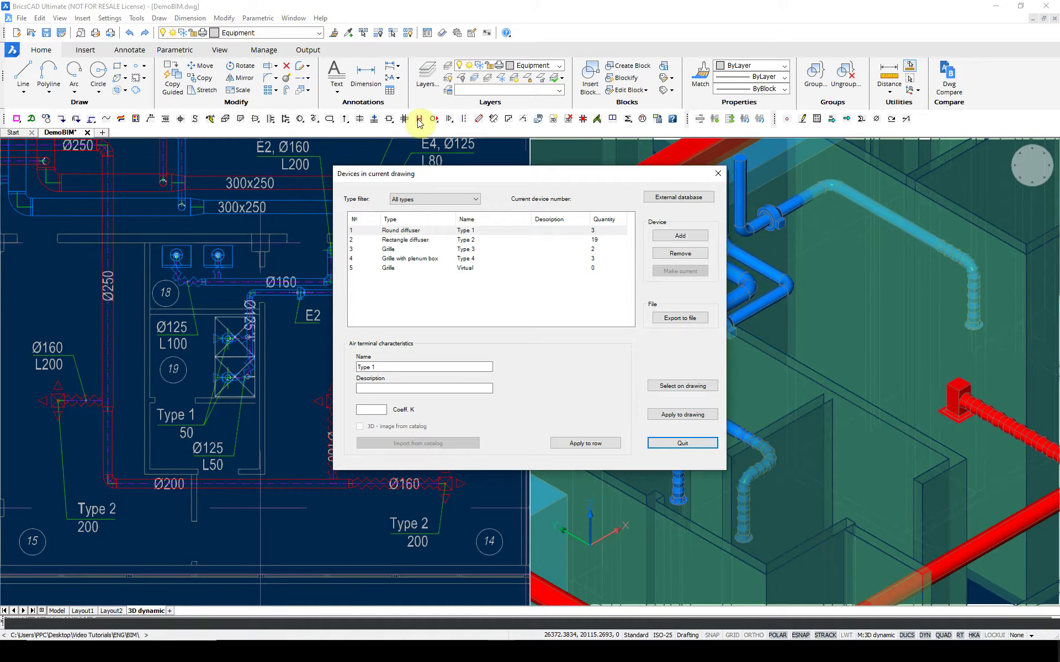
left_click(677, 239)
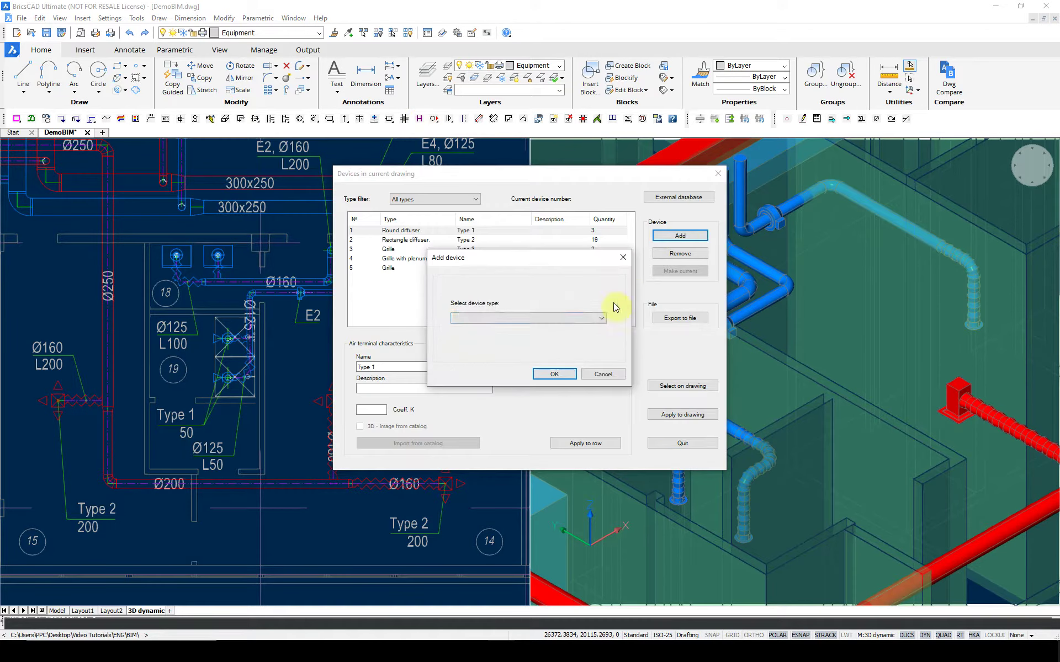
left_click(600, 318)
left_click(501, 330)
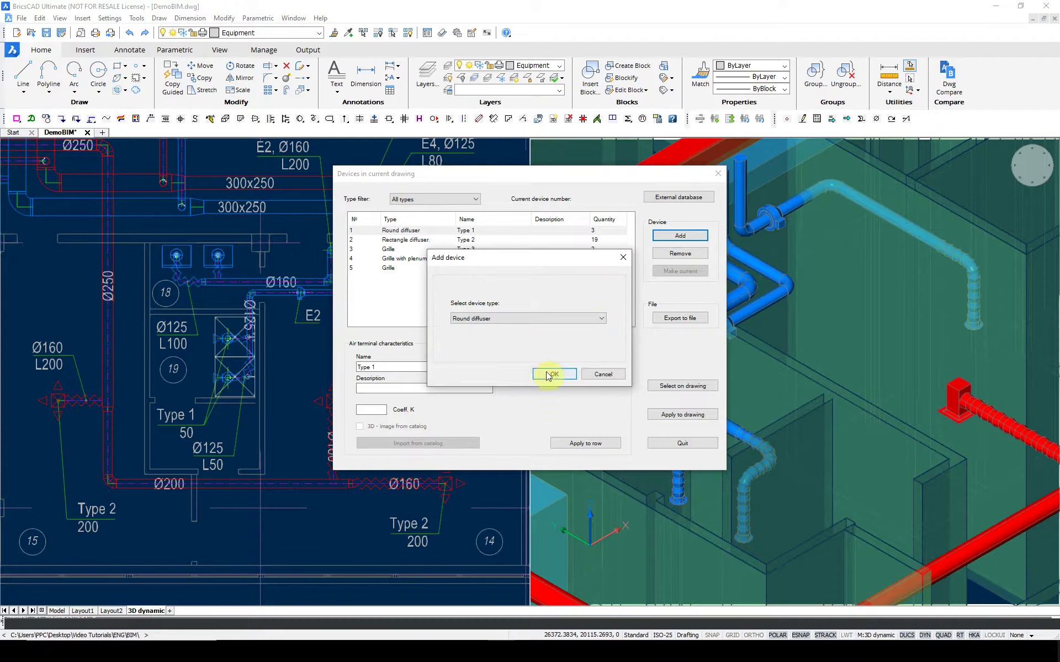
left_click(549, 374)
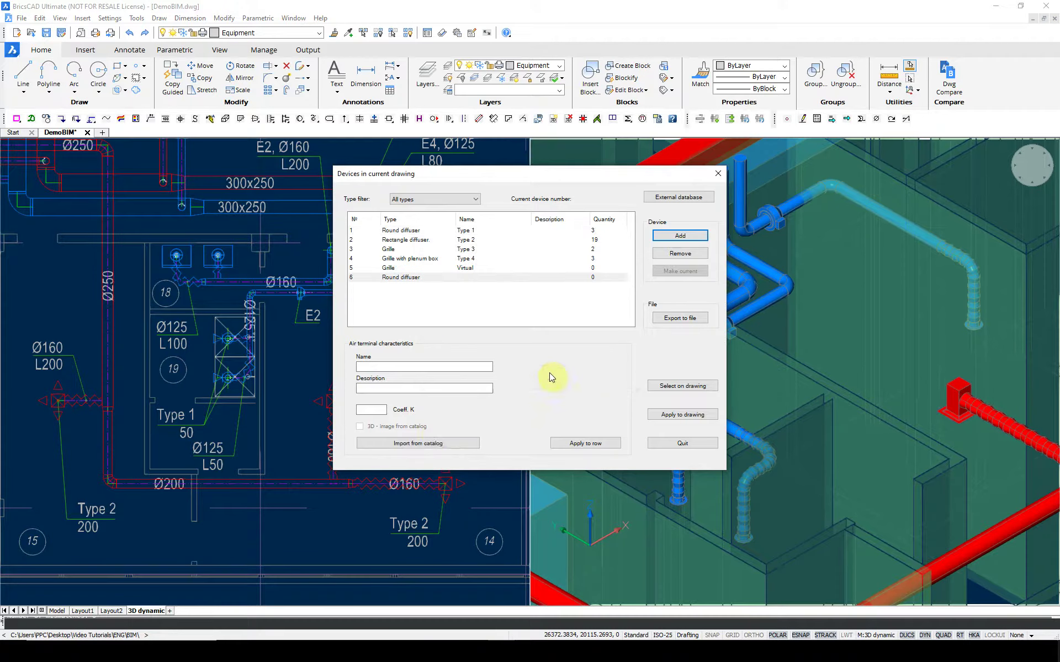
- Start a catalog import for the new round diffuser and load Systemair_EFF_SW_RFA_2020_LevelBased.abc from the Air Terminals folder
left_click(432, 443)
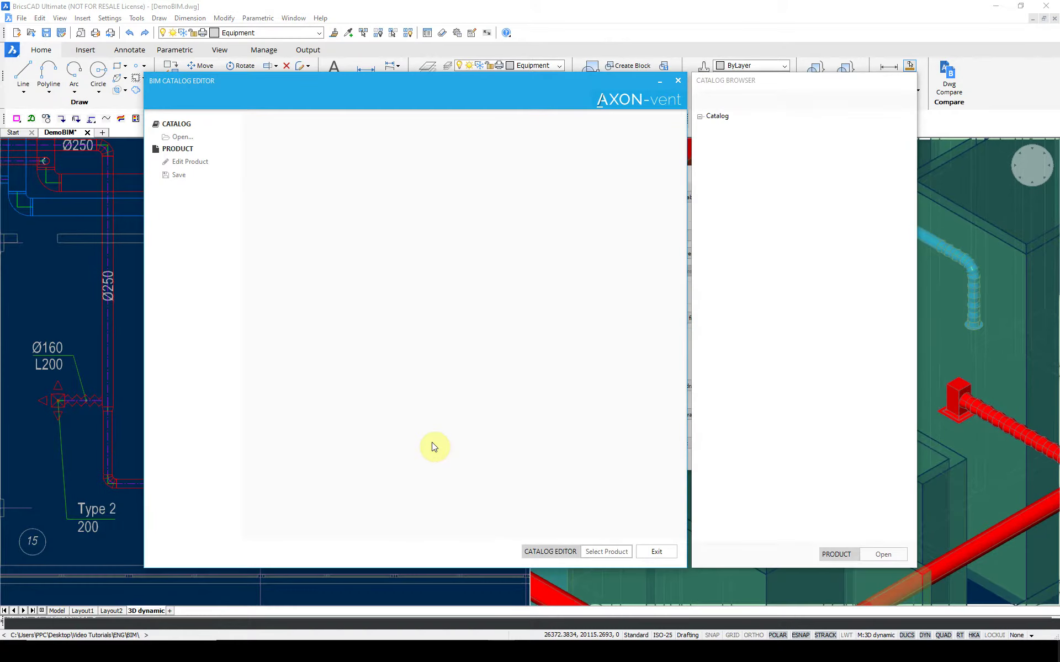
left_click(182, 136)
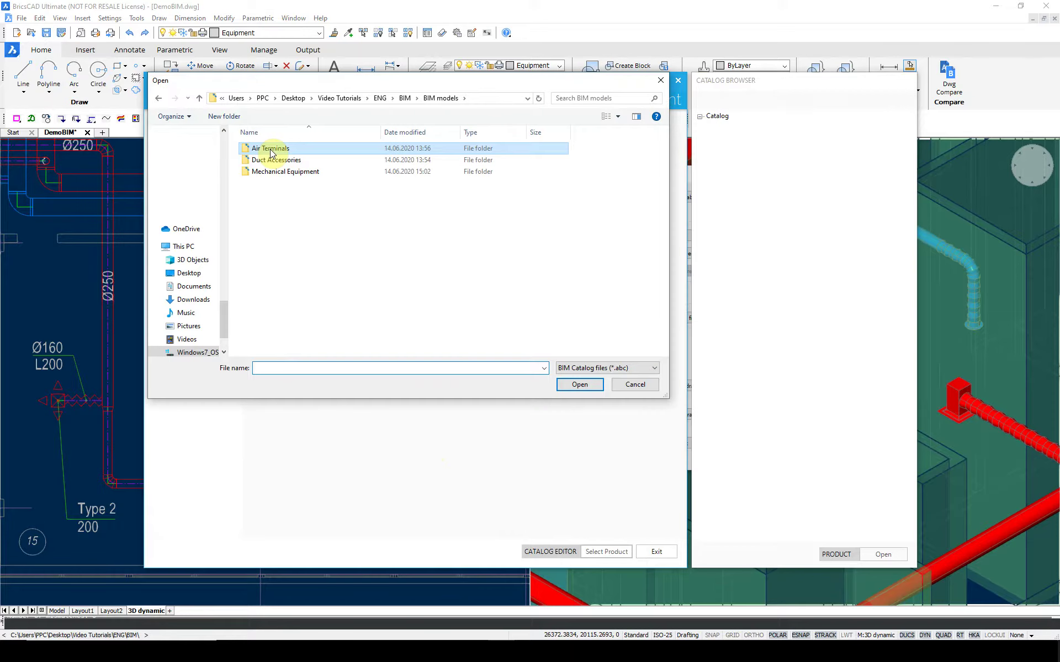
left_click(586, 385)
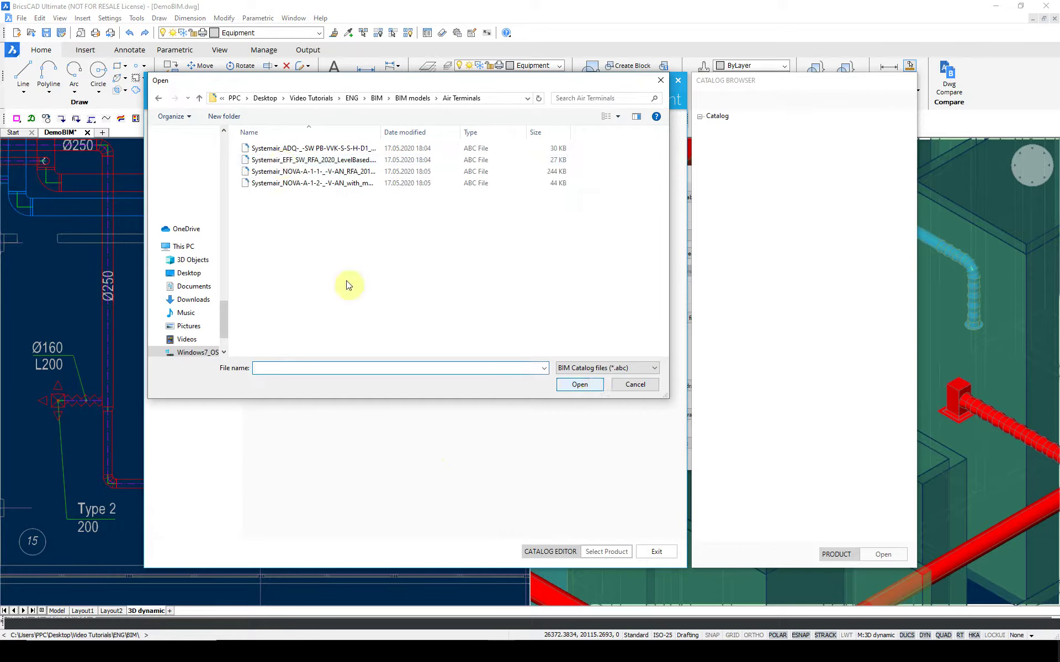
left_click(281, 161)
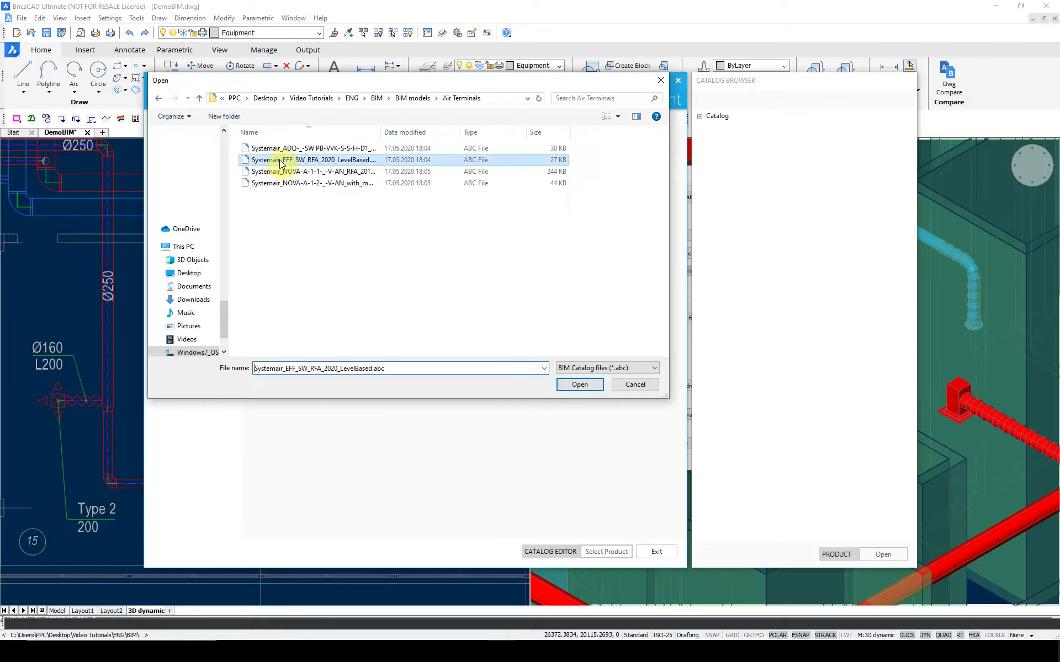
left_click(578, 385)
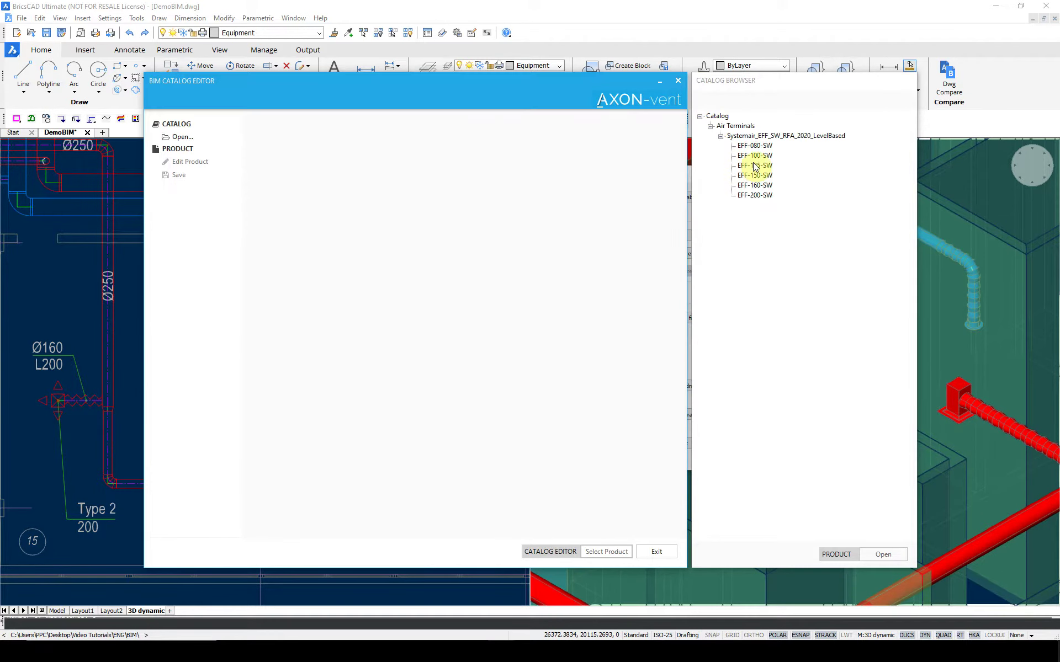
- Open the EFF-125-SW exhaust valve, review its product data and import it as the round diffuser's model
double_click(754, 165)
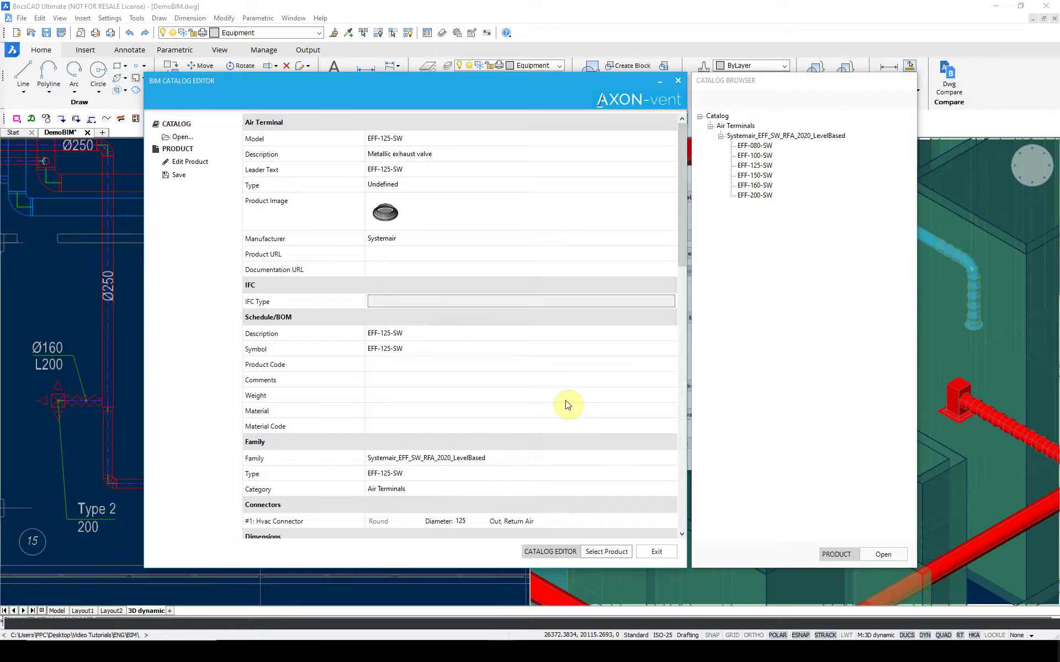
scroll(567, 403, "down", 5)
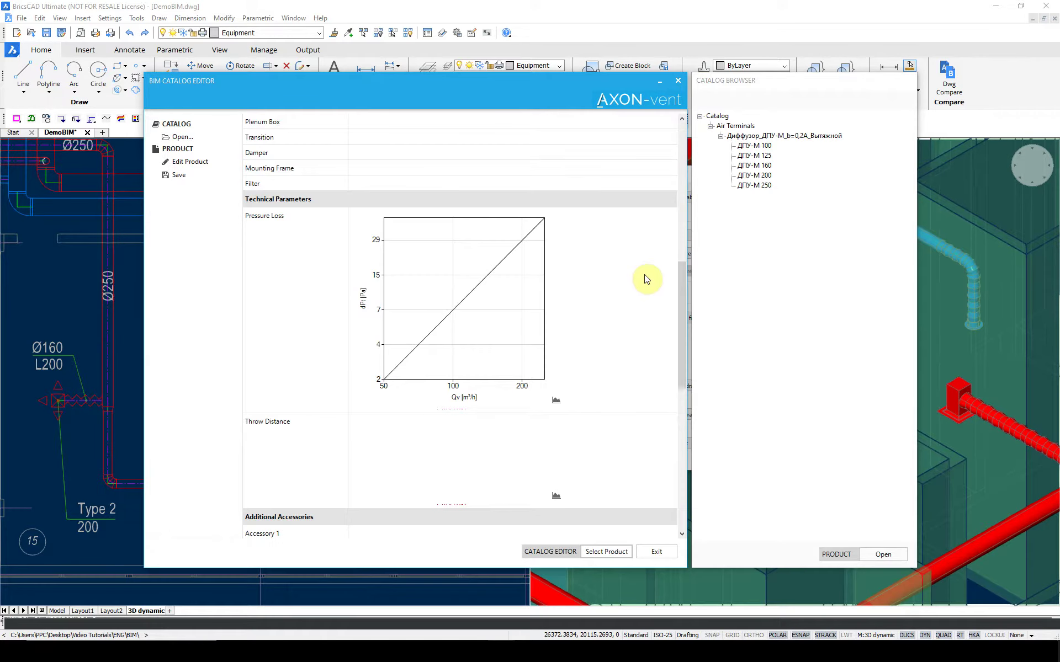
mouse_move(495, 282)
left_click(605, 552)
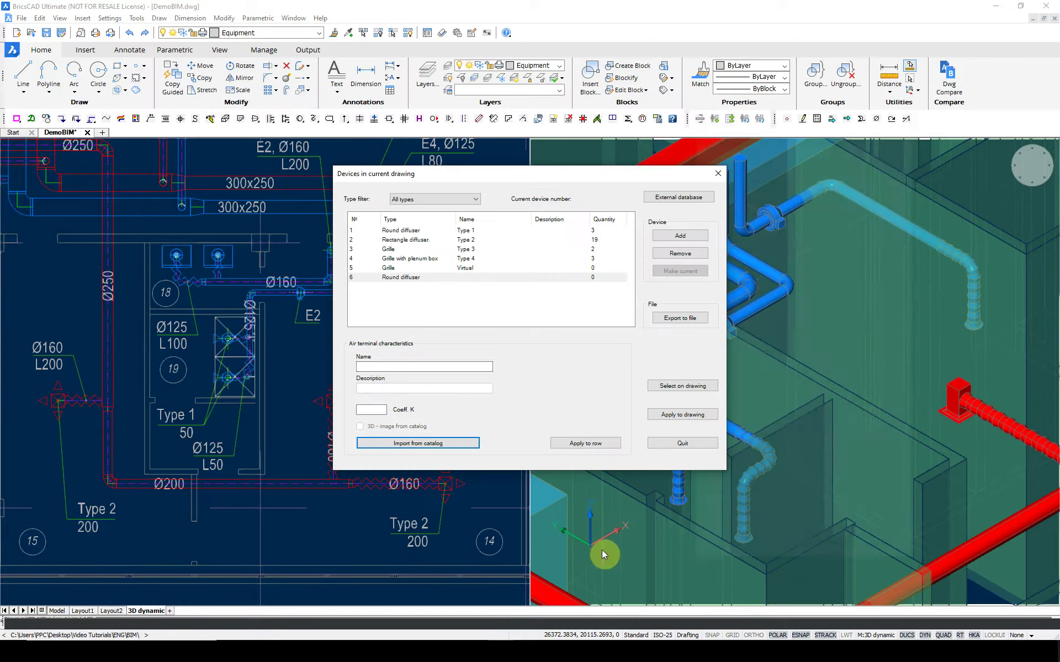
- Name the imported round diffuser EFF-125, update its database entry and apply the device list to the drawing
left_click(394, 367)
key("BackSpace")
key("BackSpace")
key("BackSpace")
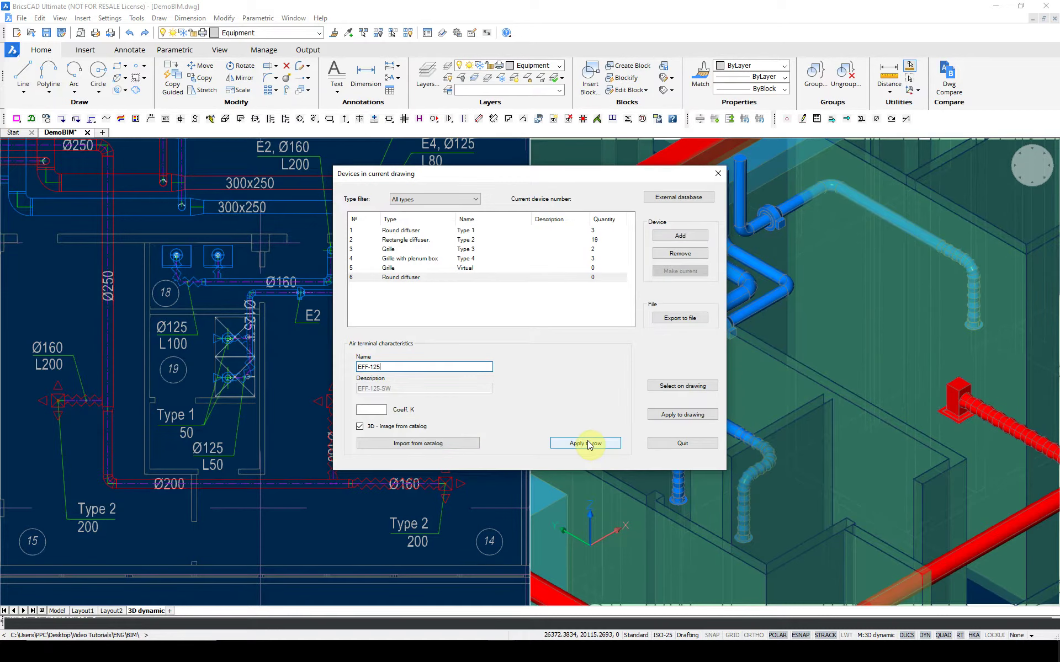
left_click(588, 444)
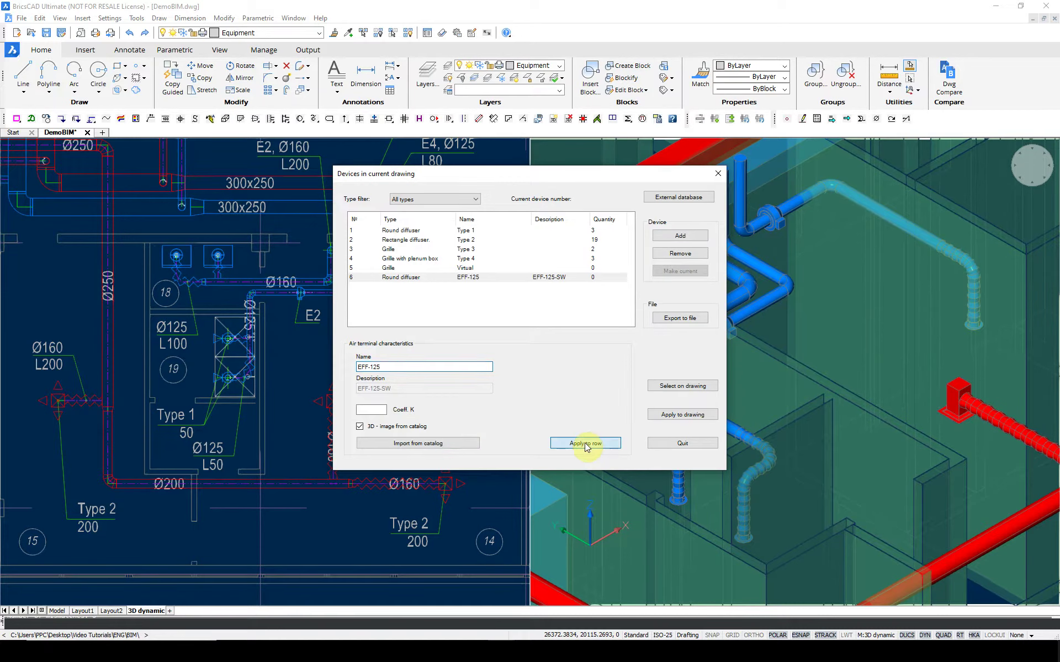
left_click(676, 414)
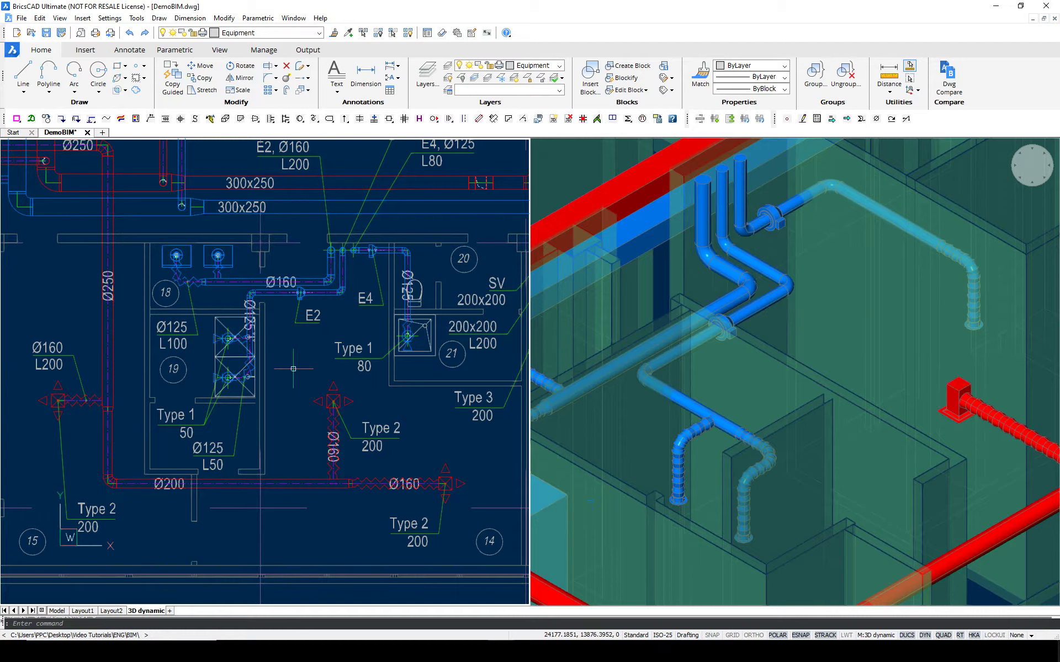
- Replace the device of the three Type 1 round diffusers in rooms 19 and 21 with EFF-125
left_click(258, 368)
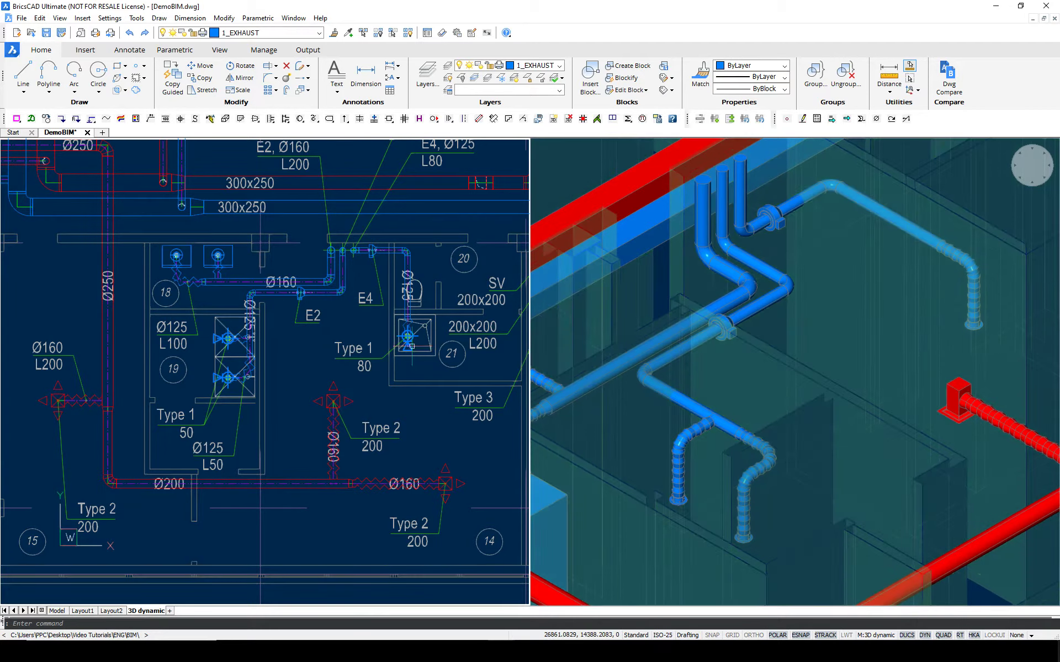
left_click(46, 121)
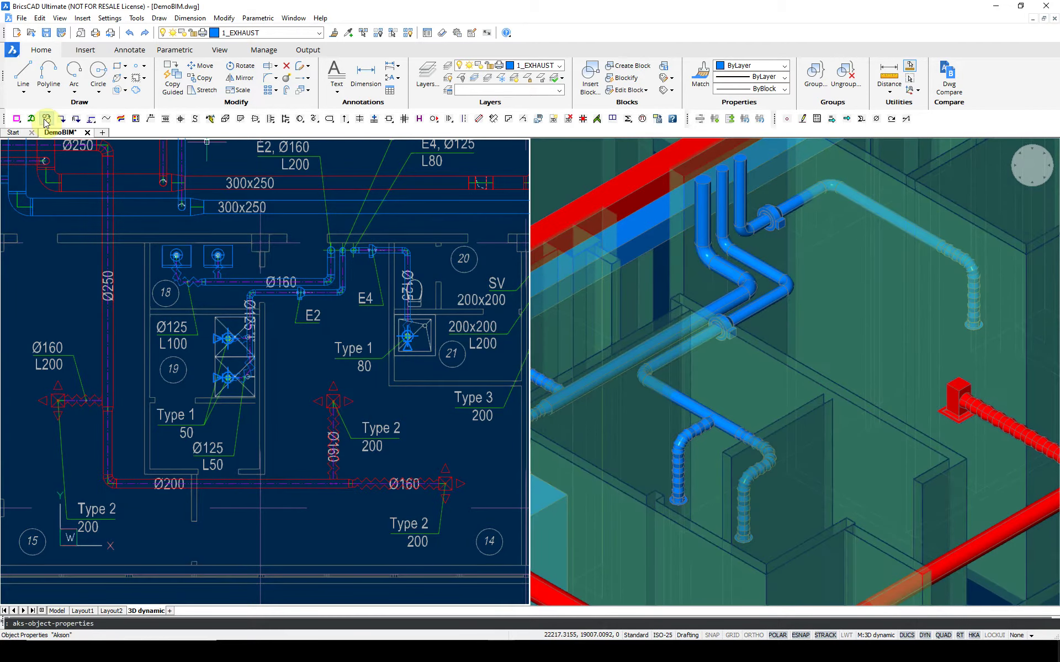
left_click(585, 259)
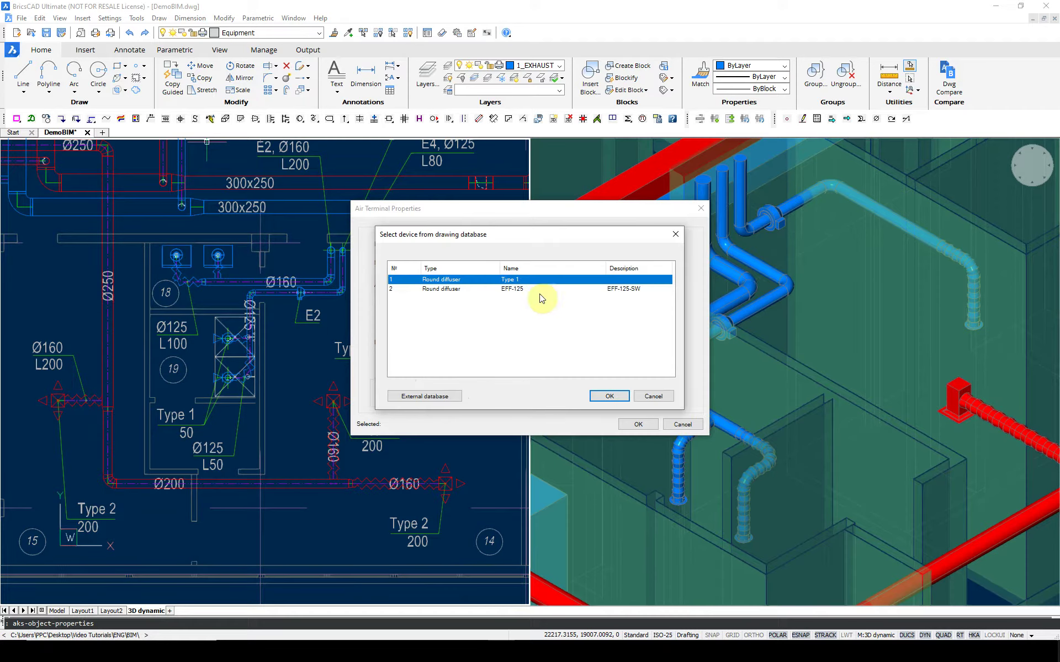
left_click(515, 289)
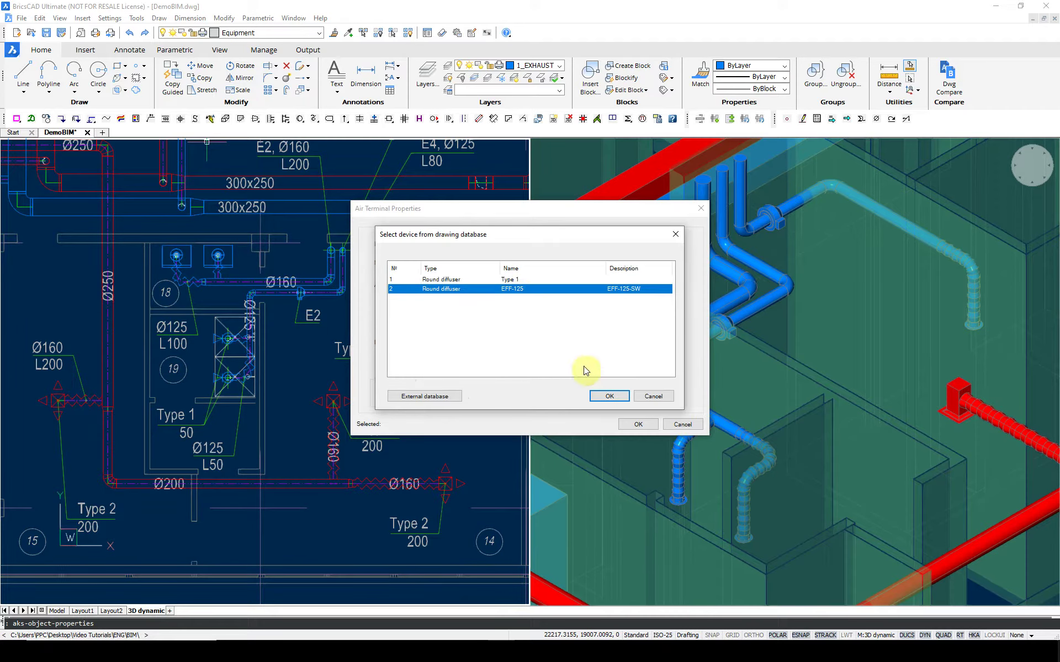
left_click(609, 396)
left_click(638, 425)
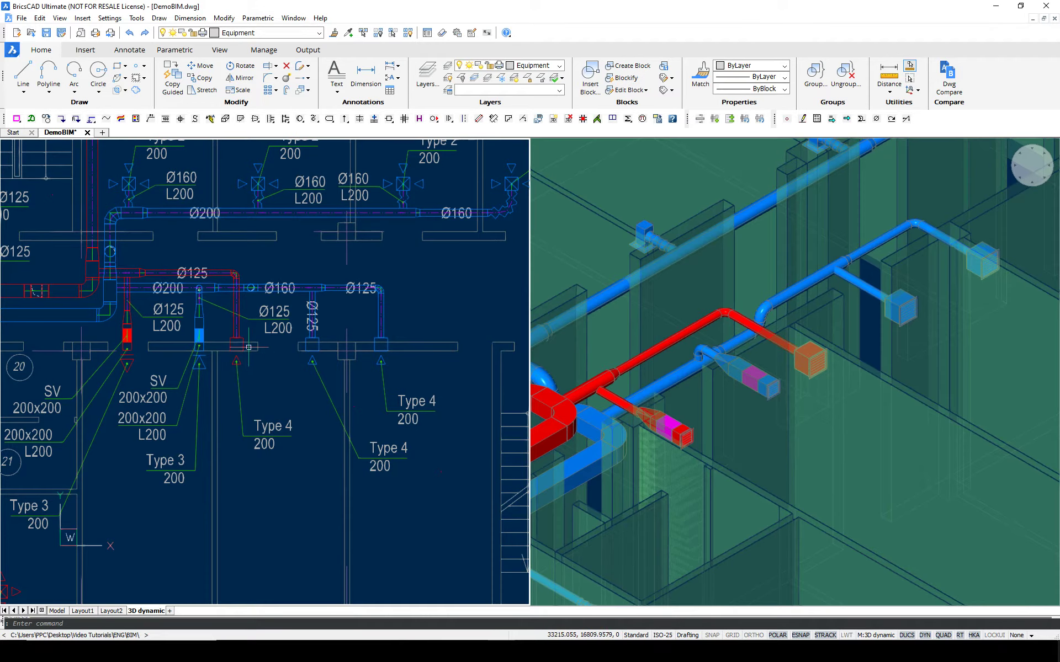
- Replace the device of the three Type 4 grilles with plenum box with NOVA-A-300x150+ODEN
left_click(237, 360)
left_click(47, 118)
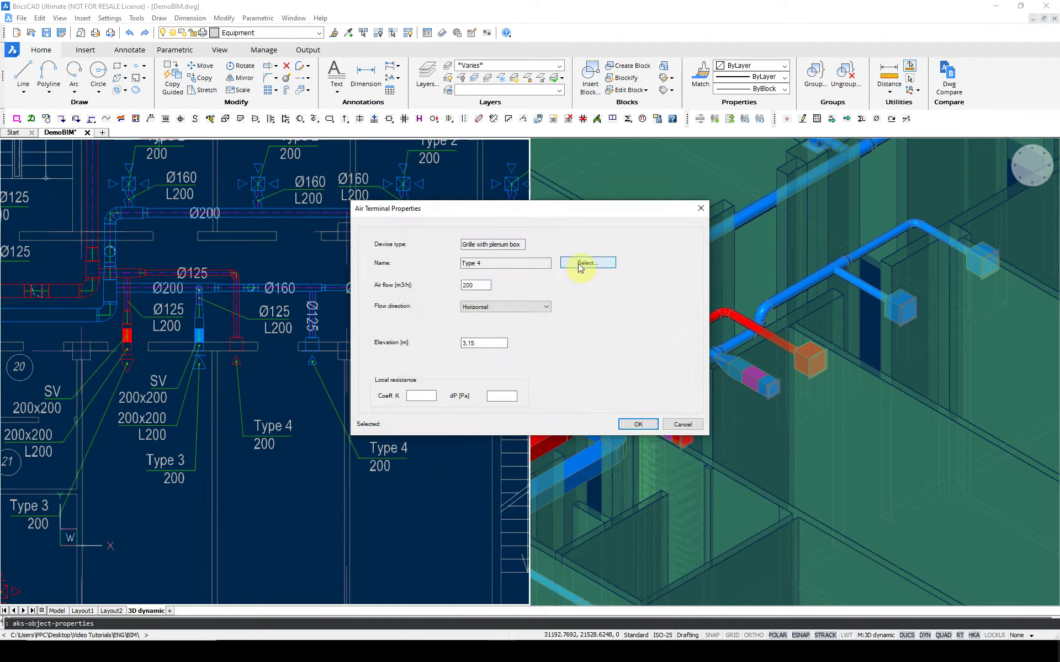
left_click(585, 263)
left_click(599, 396)
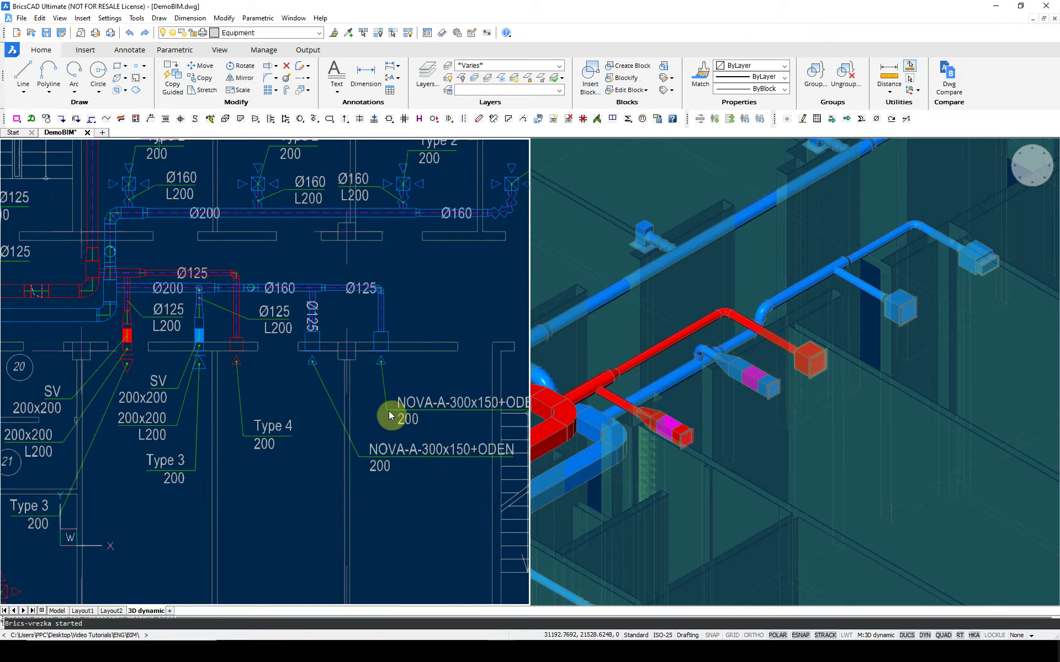
- Replace the device of the two Type 3 grilles at the ends of the SV 200x200 ducts with NOVA-A-200x200
middle_click_drag(156, 386, 282, 327)
left_click(253, 304)
left_click(46, 118)
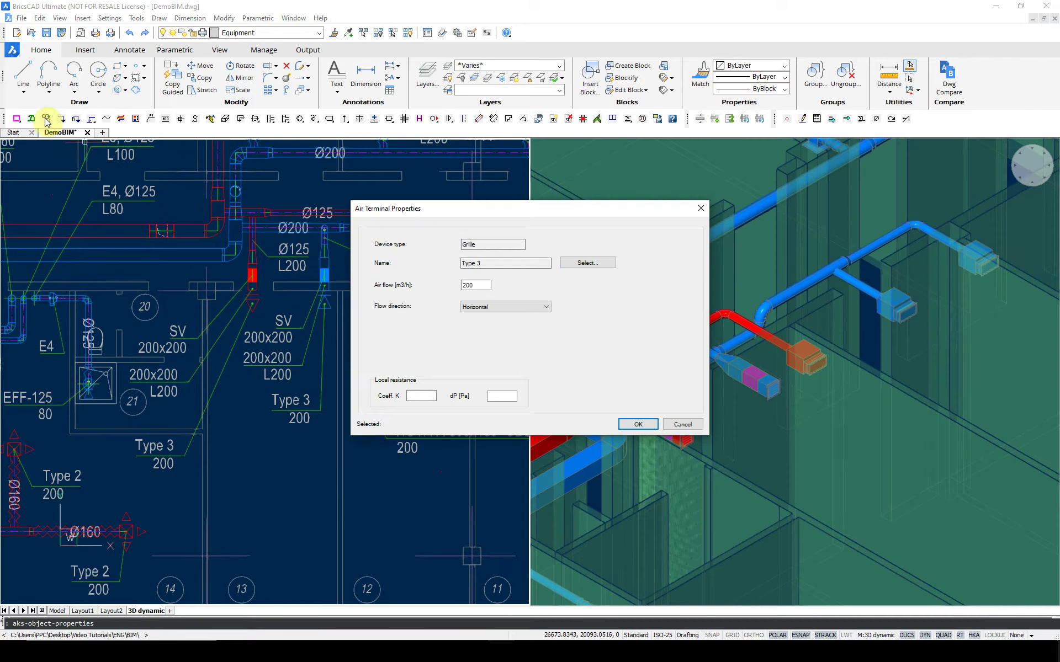
left_click(585, 264)
left_click(579, 298)
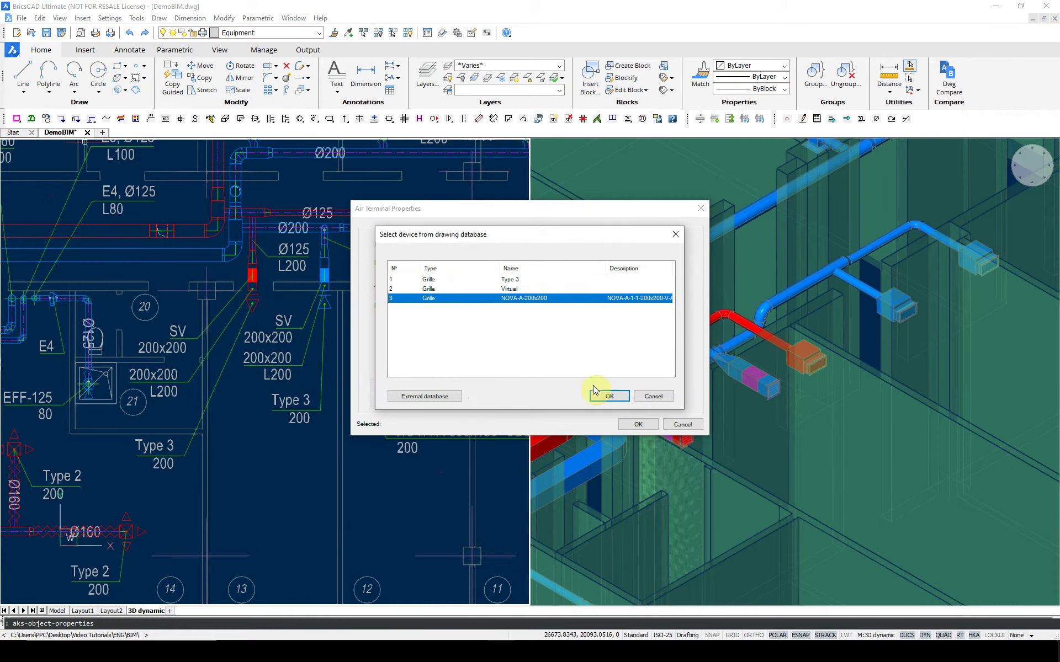
left_click(607, 396)
left_click(637, 424)
- Select the four Type 2 rectangle diffusers in rooms 2 and 3 and change their device to ADQ-300
scroll(321, 432, "down", 5)
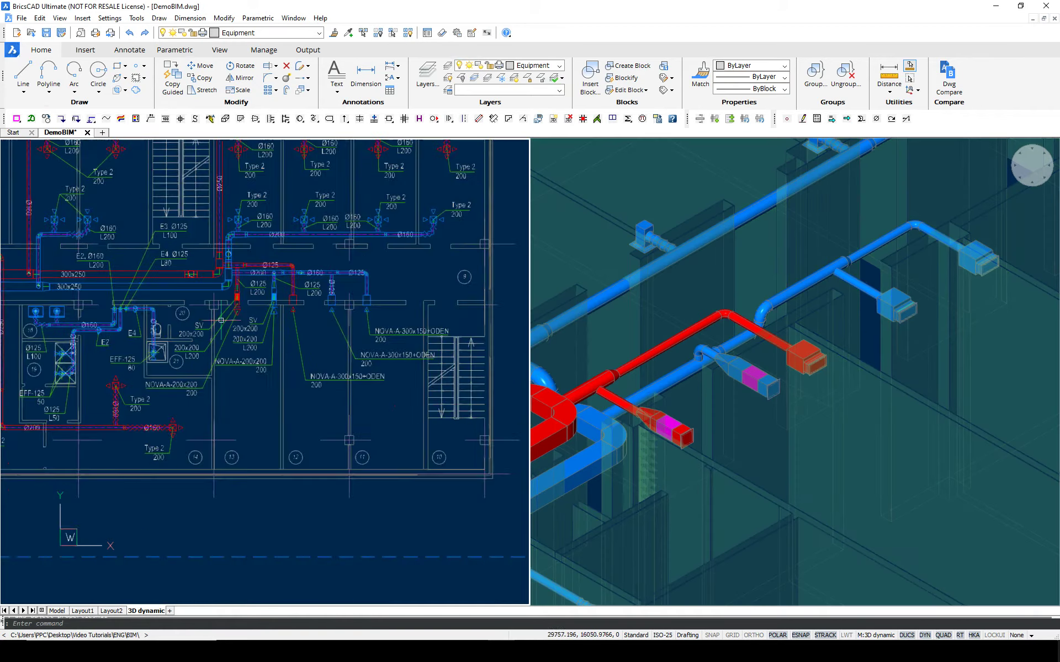
scroll(132, 188, "up", 4)
scroll(771, 293, "down", 4)
scroll(771, 293, "up", 2)
left_click(240, 247)
left_click(336, 247)
left_click(301, 343)
left_click(250, 345)
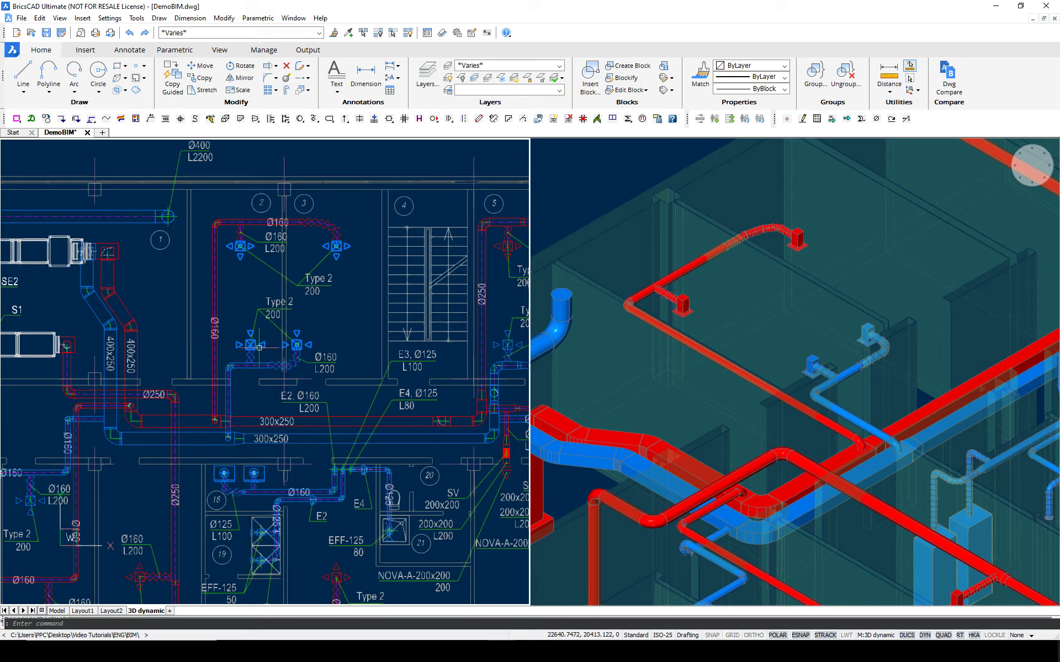
left_click(46, 119)
left_click(585, 263)
left_click(524, 288)
left_click(609, 396)
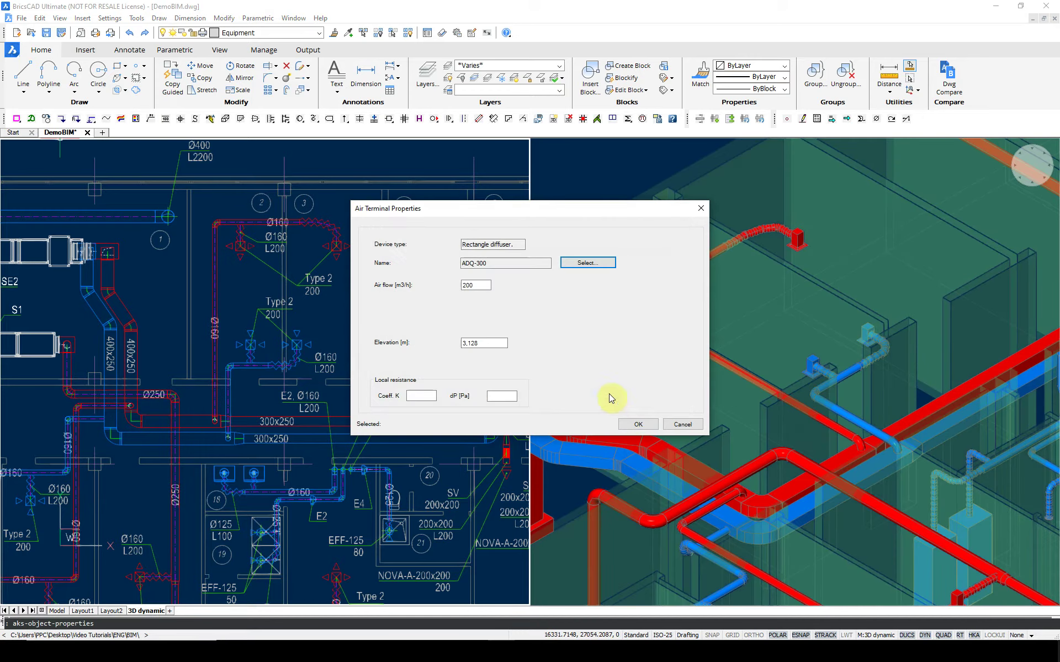
left_click(638, 424)
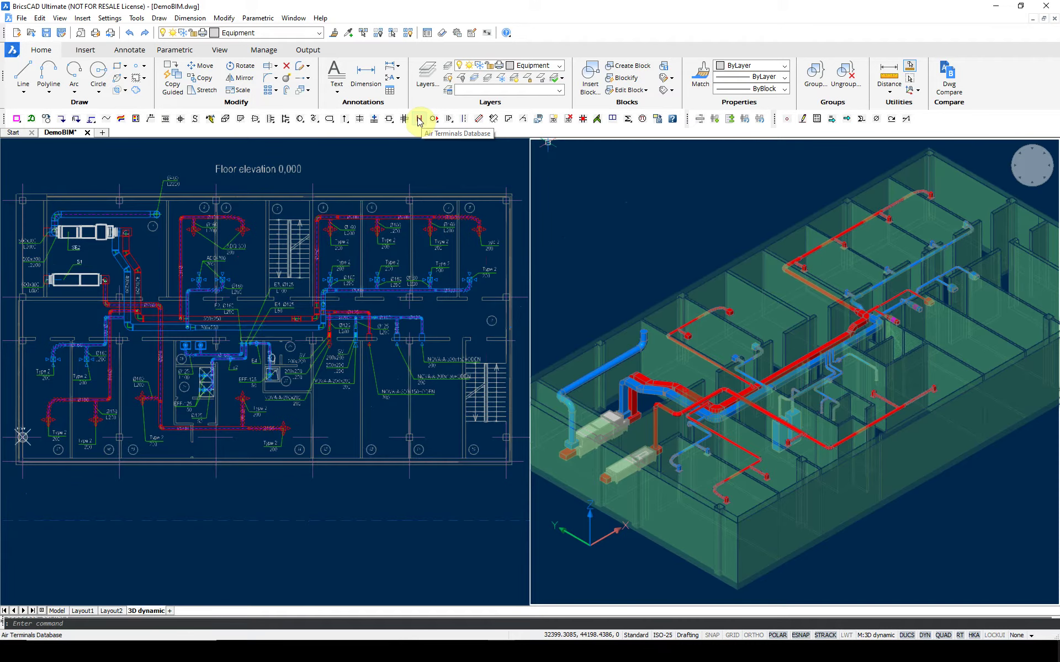
- Select all remaining Type 2 diffusers on the drawing through the air terminals database and change their device to ADQ-300
left_click(420, 120)
left_click(473, 241)
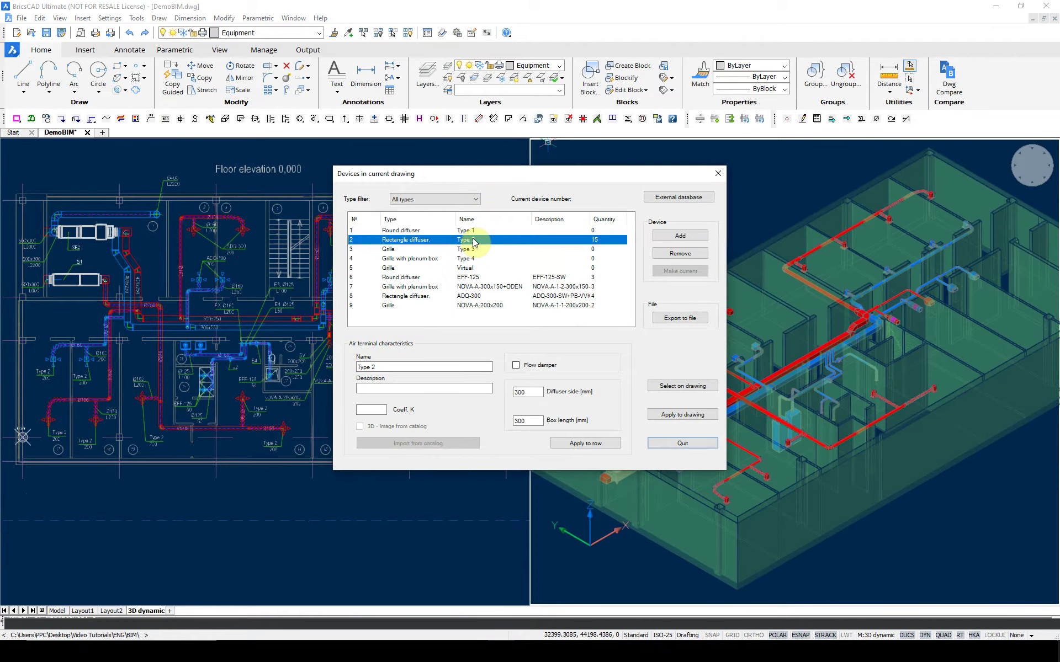
left_click(689, 388)
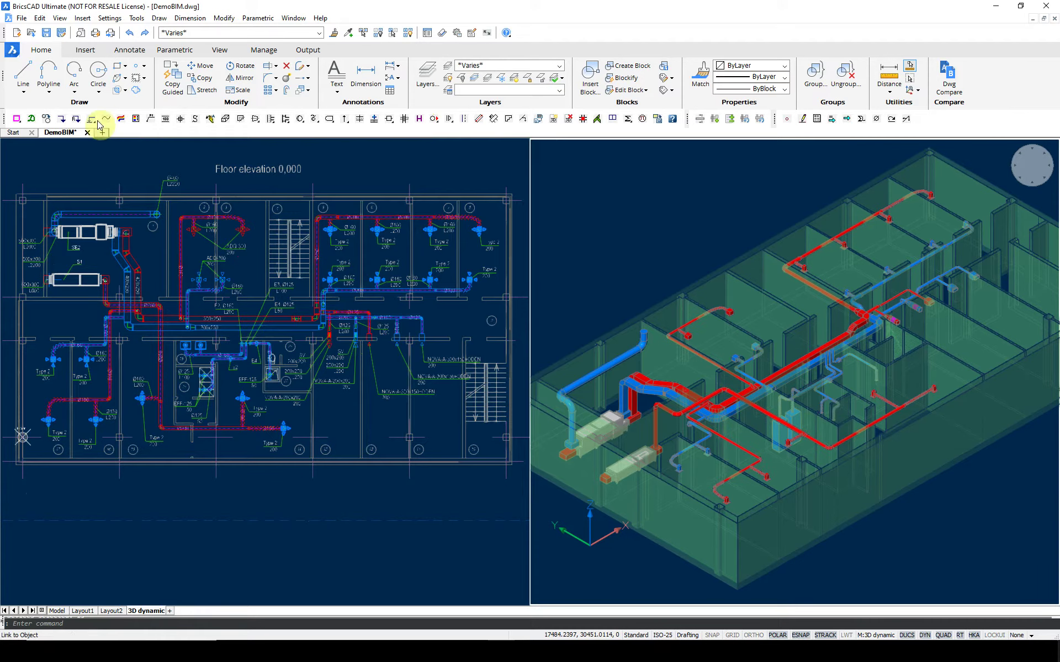
left_click(46, 120)
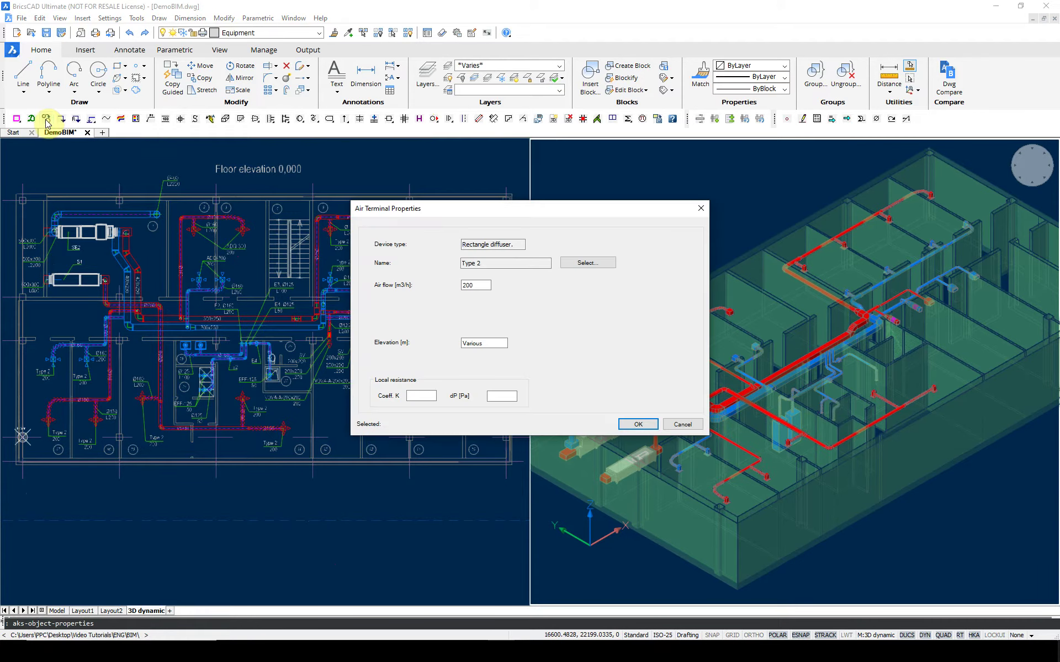
left_click(589, 263)
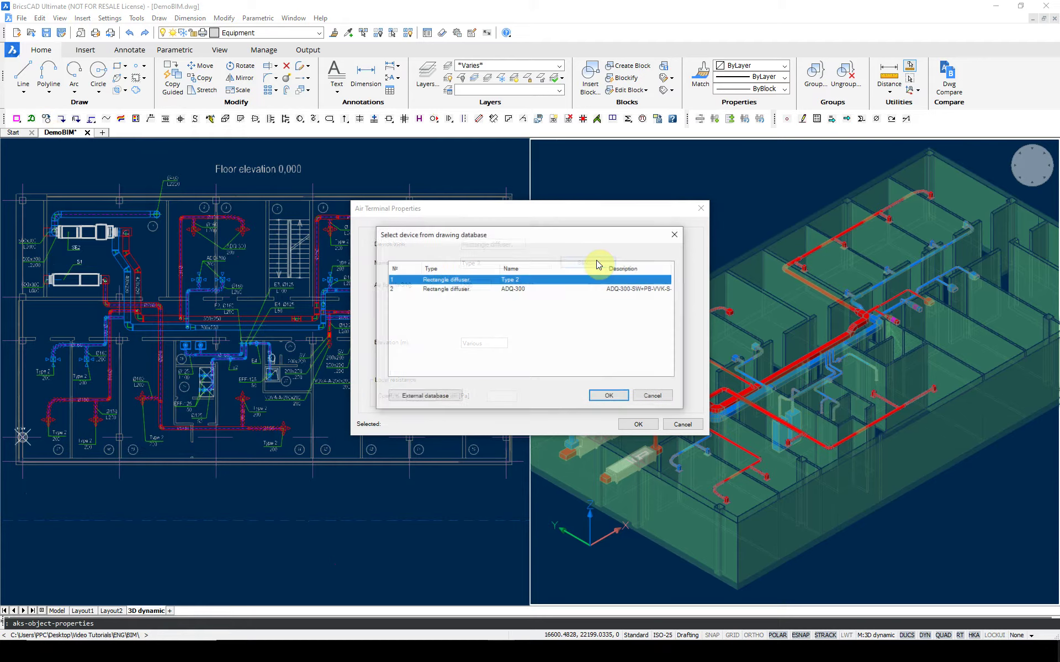
left_click(512, 289)
left_click(607, 396)
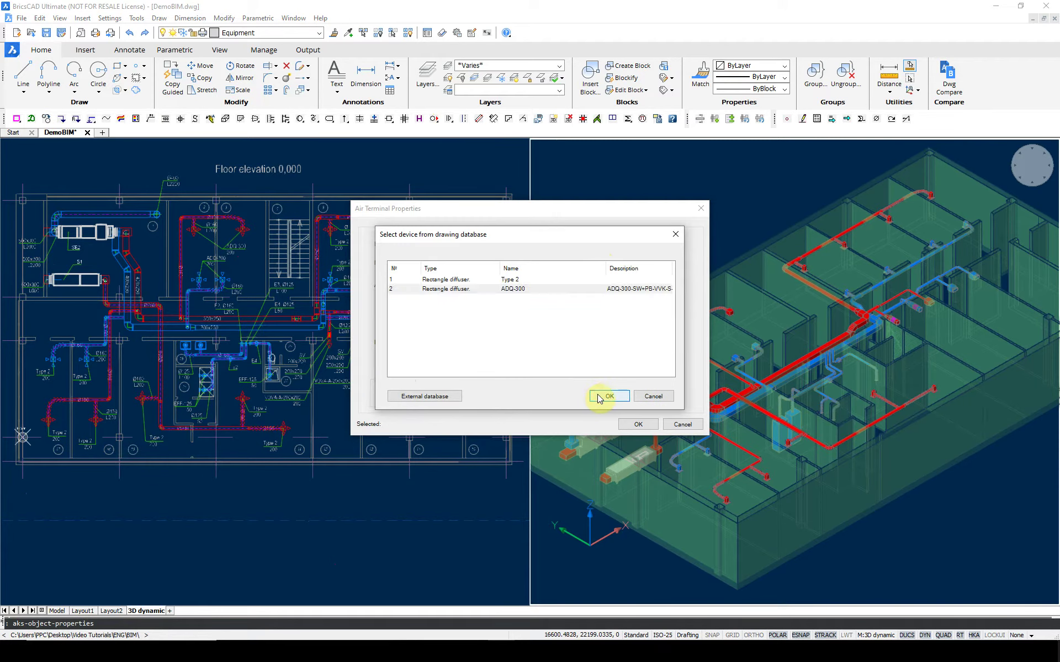
left_click(635, 425)
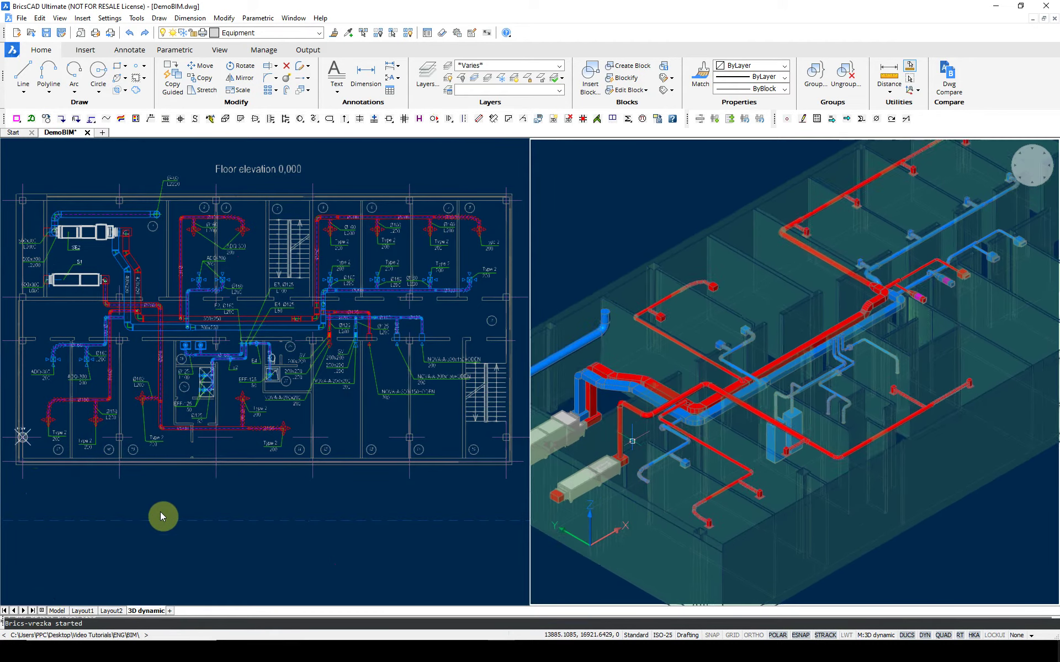